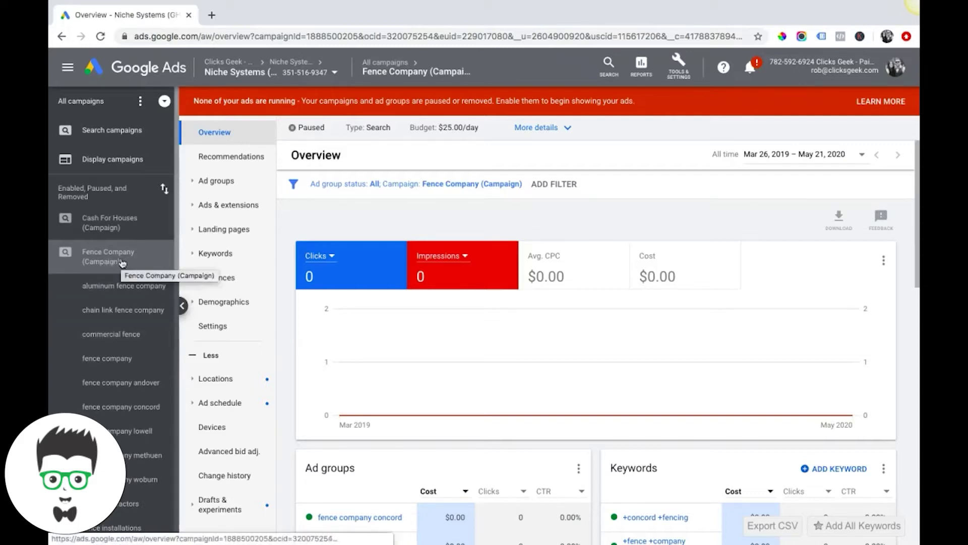
Select the Fence Company campaign to show its Audiences page.
{"action": "left_click", "coordinate": [219, 277]}
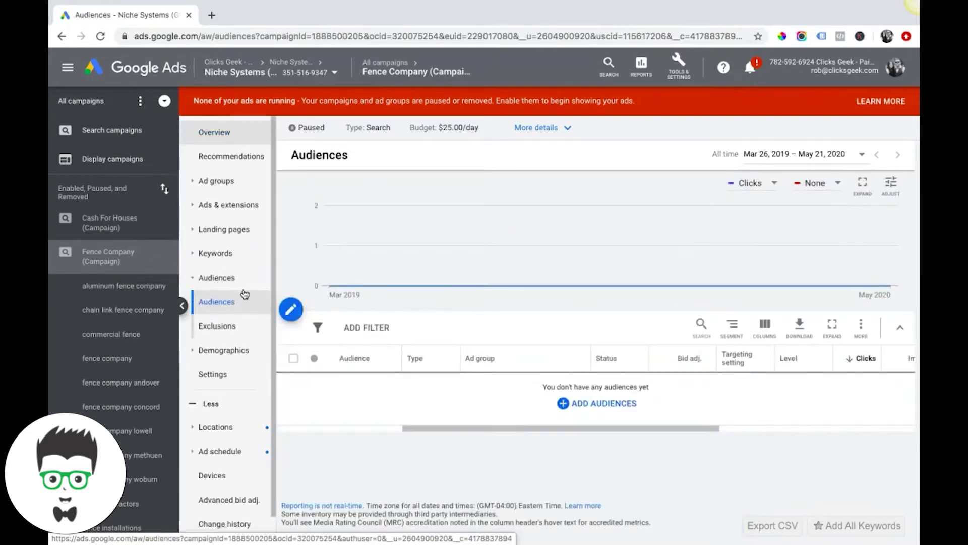
Open the Edit audiences panel in Observation mode and switch to browsing by category.
{"action": "left_click", "coordinate": [583, 409]}
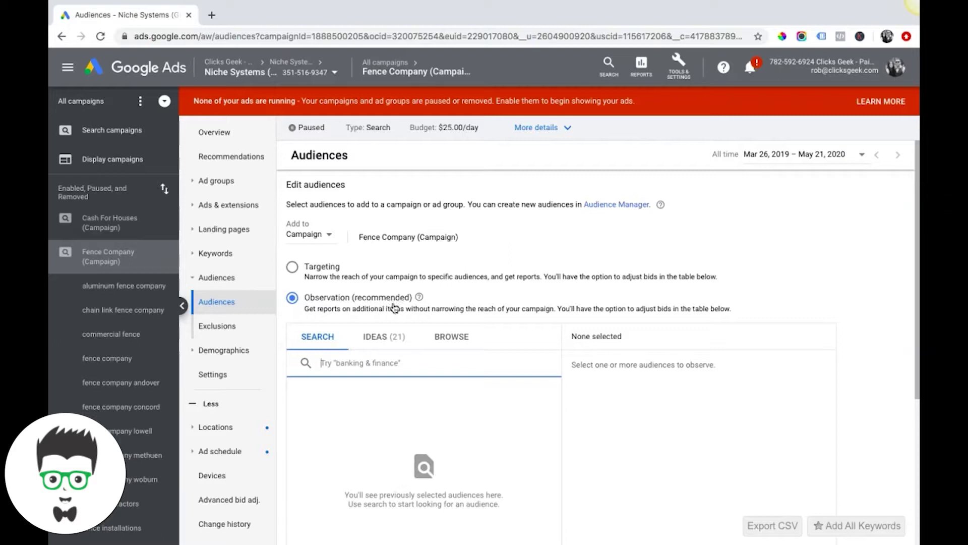
{"action": "mouse_move", "coordinate": [419, 300]}
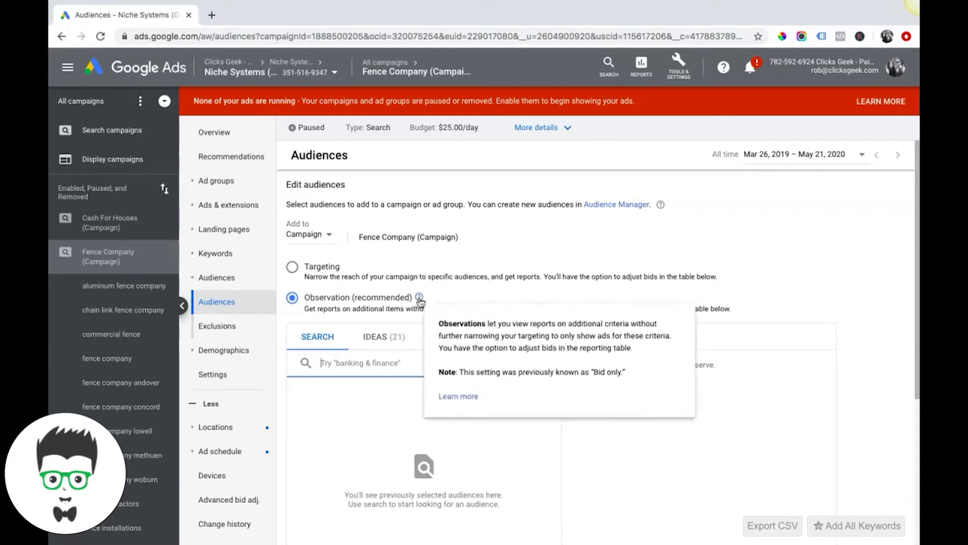
{"action": "scroll", "coordinate": [506, 261], "scroll_direction": "down", "scroll_amount": 2}
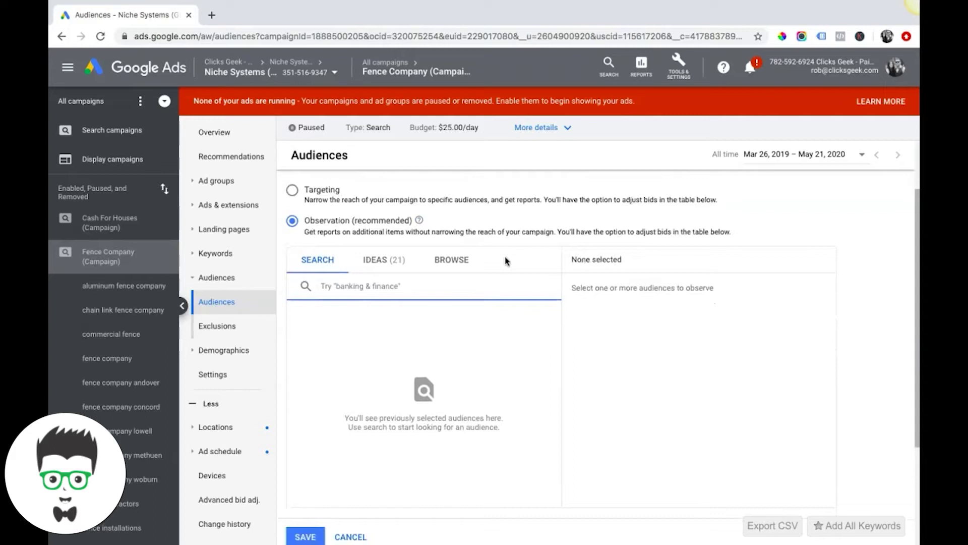
{"action": "left_click", "coordinate": [448, 270]}
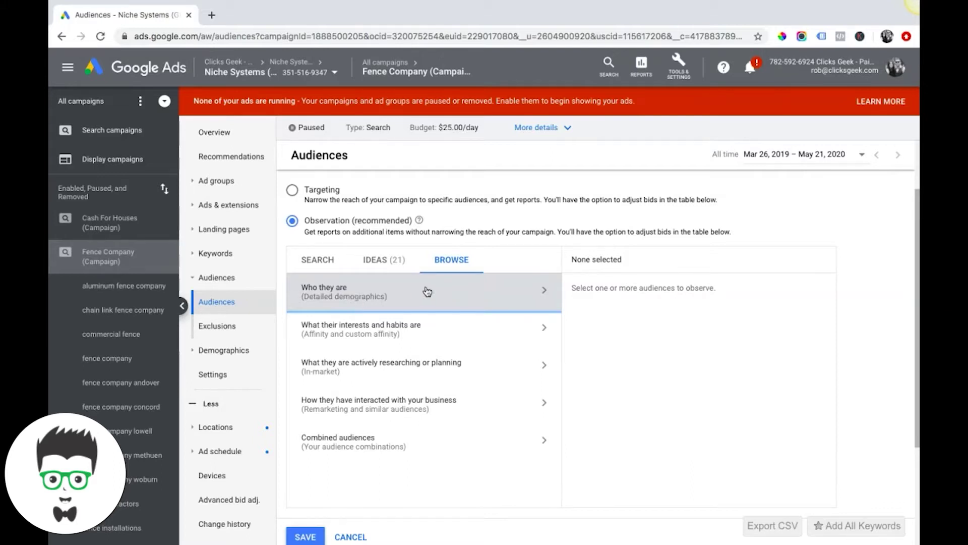
Expand Who they are > Parental Status > Parents and inspect Parents of Teens (13-17 years).
{"action": "left_click", "coordinate": [547, 293]}
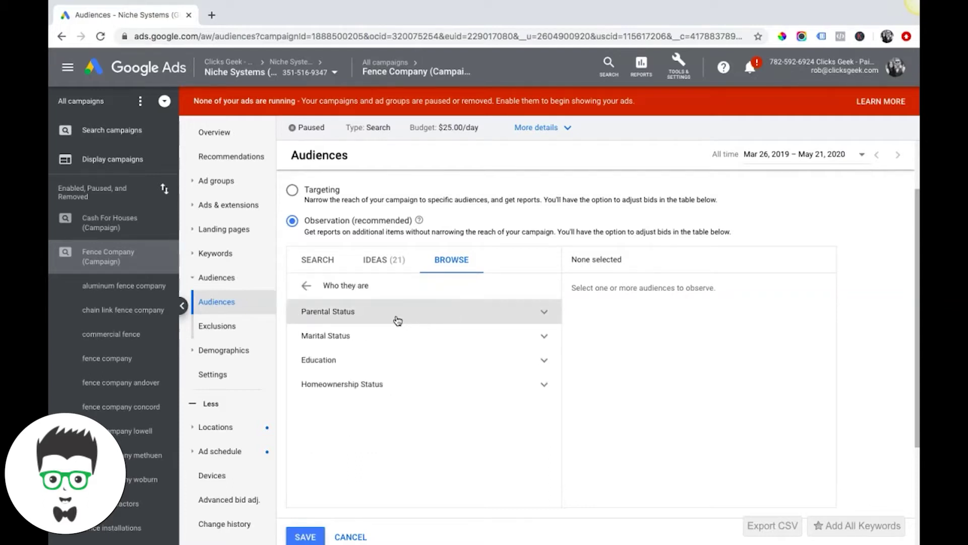
{"action": "left_click", "coordinate": [549, 315]}
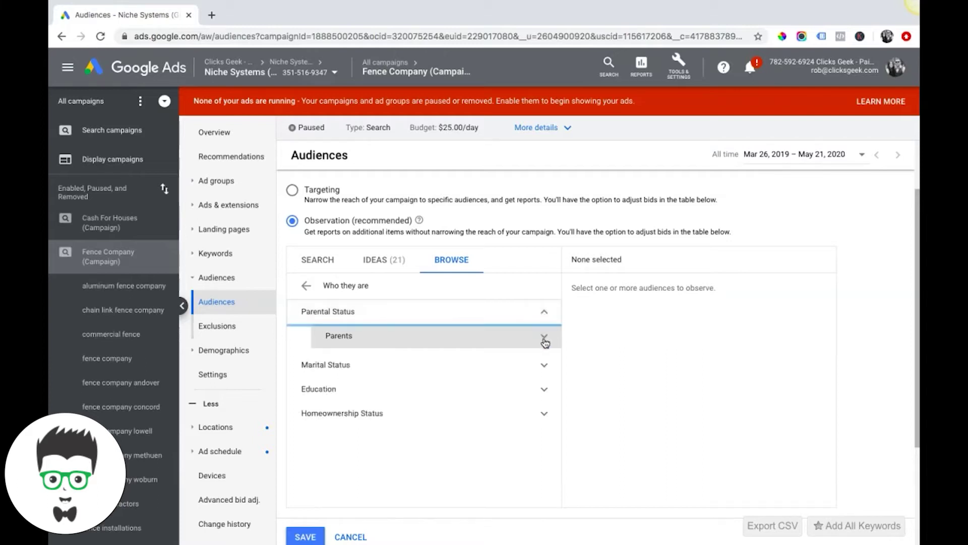
{"action": "left_click", "coordinate": [544, 338]}
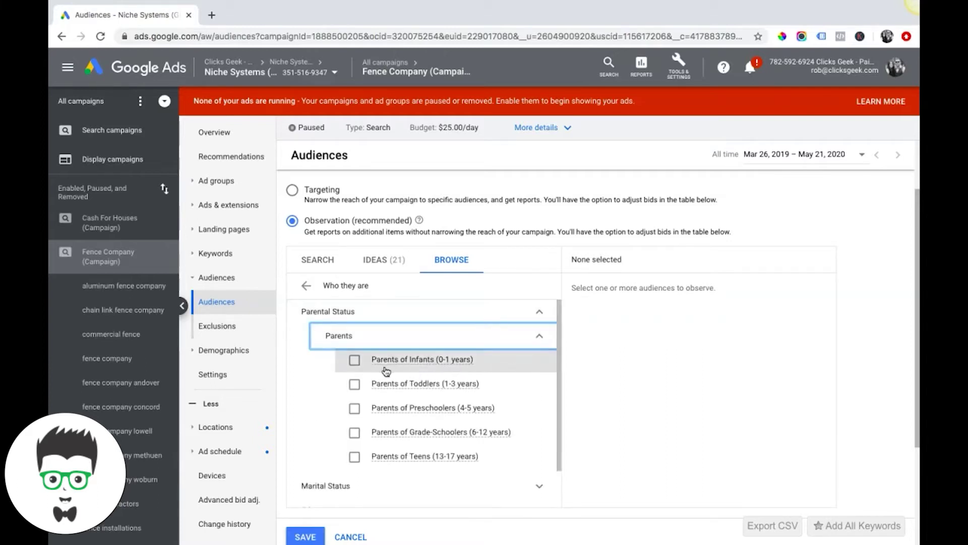
{"action": "scroll", "coordinate": [449, 418], "scroll_direction": "down", "scroll_amount": 1}
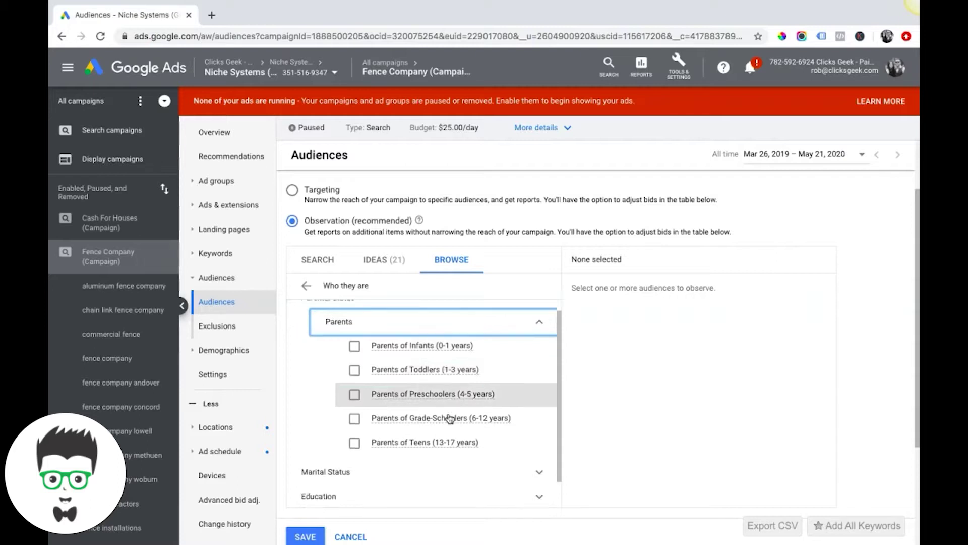
{"action": "scroll", "coordinate": [449, 418], "scroll_direction": "down", "scroll_amount": 2}
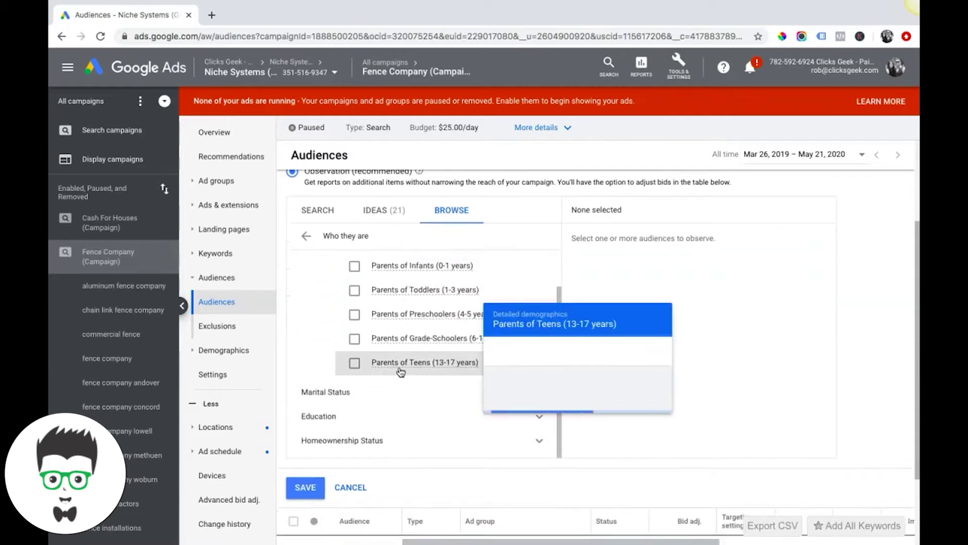
{"action": "mouse_move", "coordinate": [453, 371]}
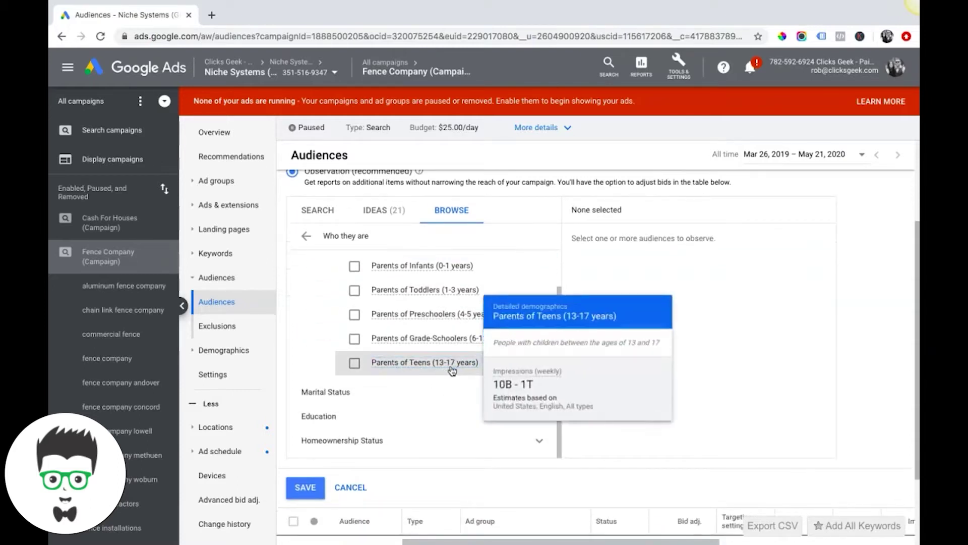
{"action": "left_click", "coordinate": [418, 372]}
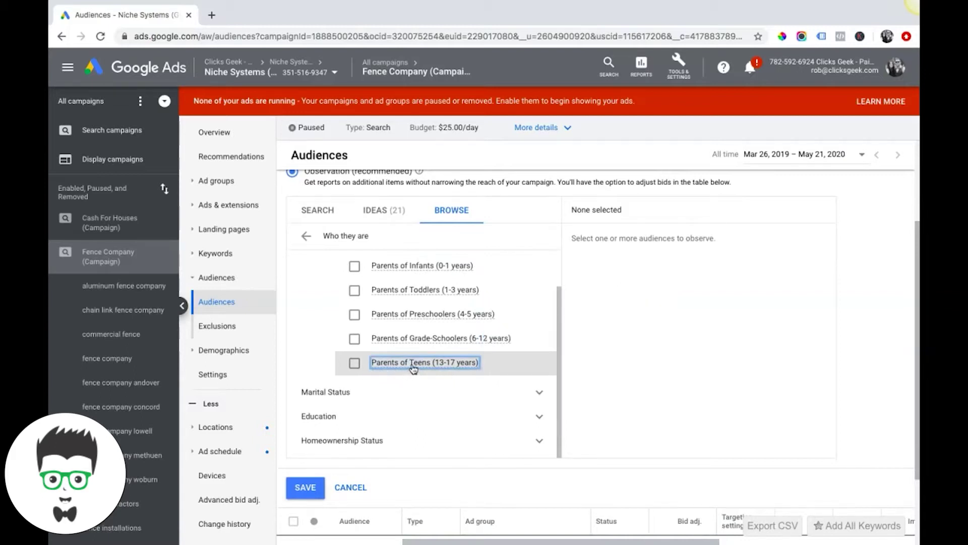
{"action": "mouse_move", "coordinate": [414, 369]}
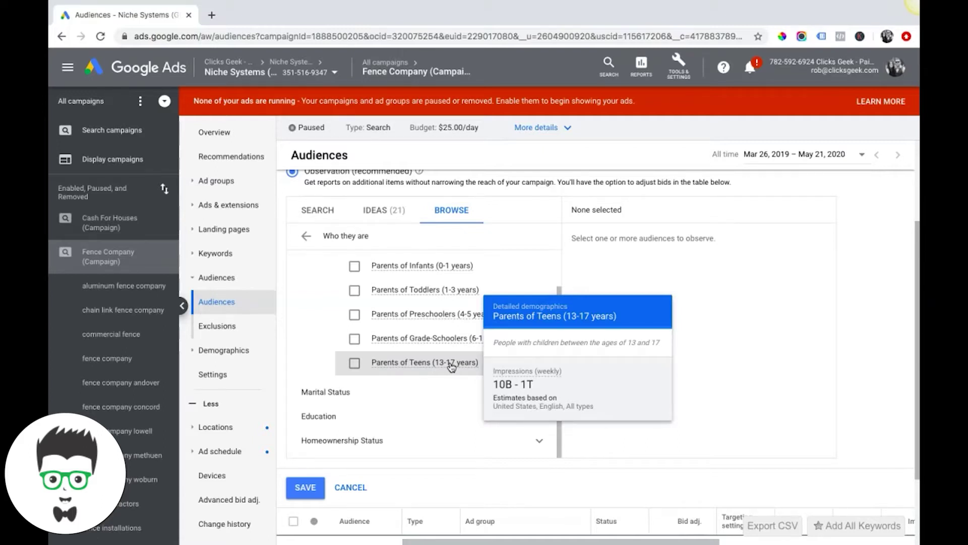
Inspect Parents of Grade-Schoolers (6-12 years), collapse Parents, and expand Marital Status.
{"action": "left_click", "coordinate": [398, 339]}
{"action": "scroll", "coordinate": [443, 314], "scroll_direction": "up", "scroll_amount": 3}
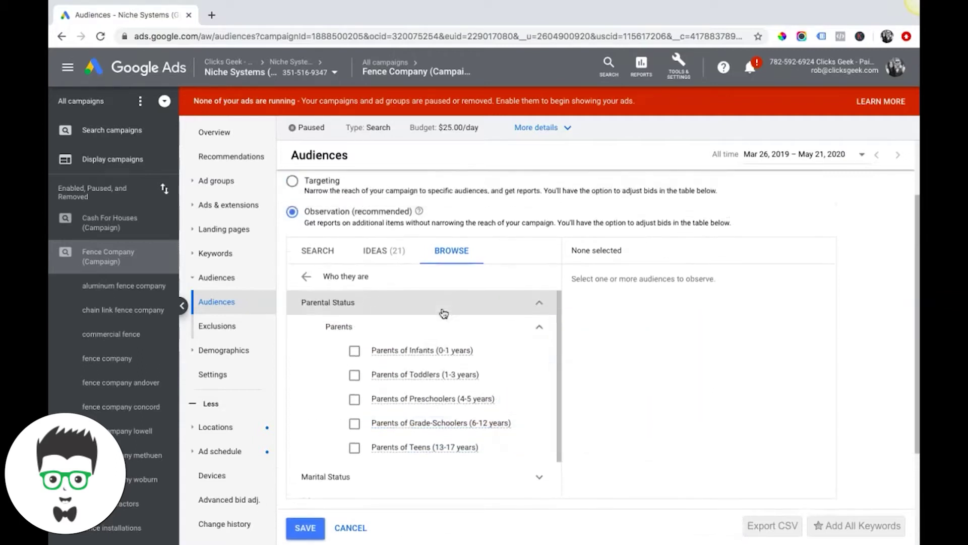
{"action": "scroll", "coordinate": [405, 328], "scroll_direction": "down", "scroll_amount": 2}
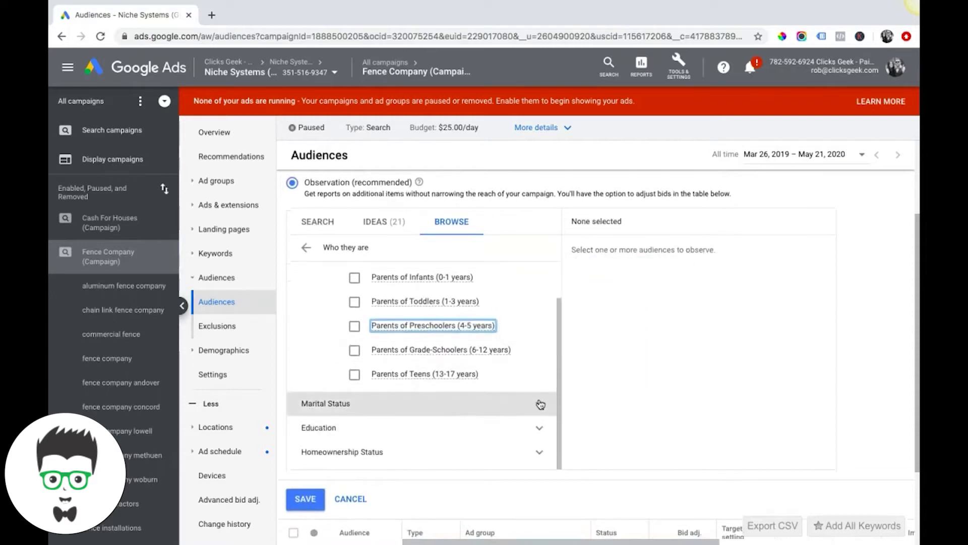
{"action": "scroll", "coordinate": [538, 404], "scroll_direction": "up", "scroll_amount": 1}
{"action": "scroll", "coordinate": [456, 402], "scroll_direction": "down", "scroll_amount": 3}
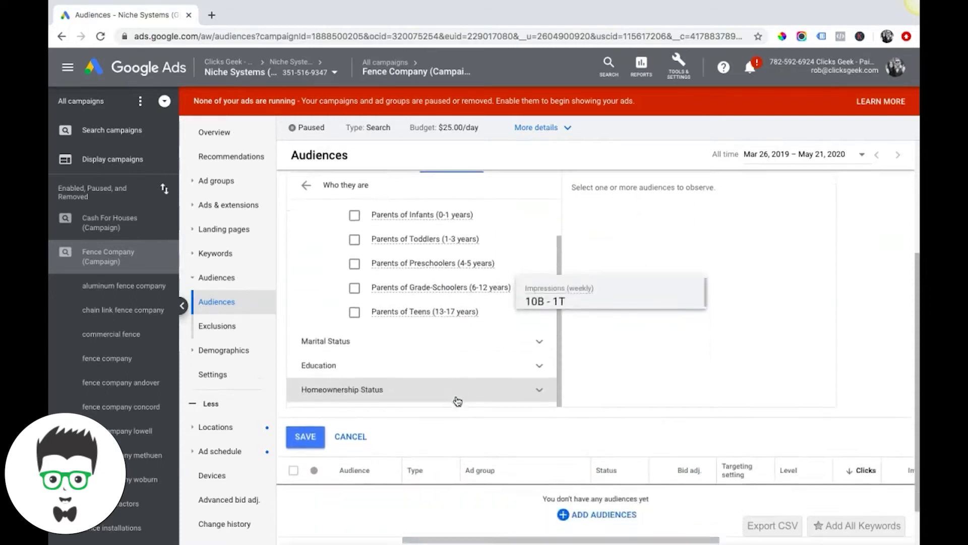
{"action": "scroll", "coordinate": [544, 342], "scroll_direction": "up", "scroll_amount": 1}
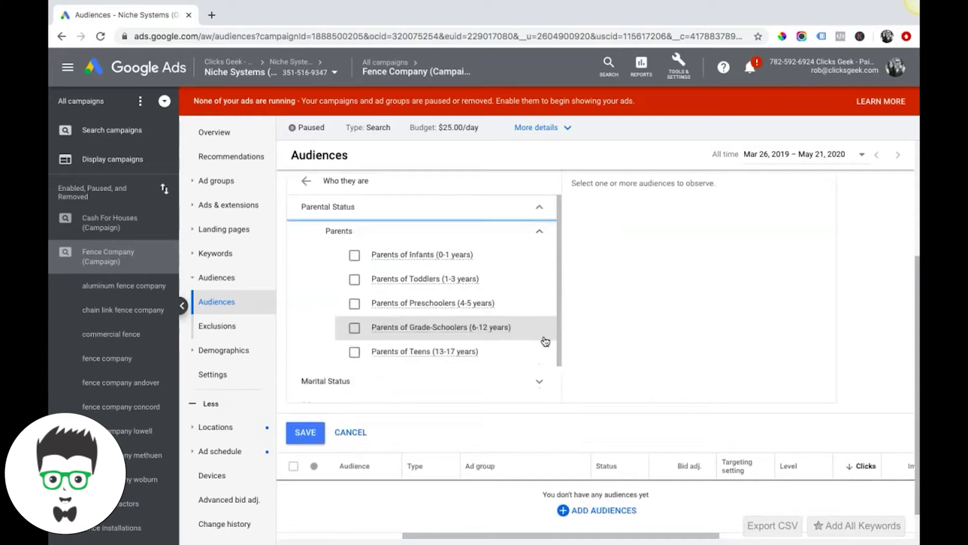
{"action": "scroll", "coordinate": [464, 335], "scroll_direction": "up", "scroll_amount": 1}
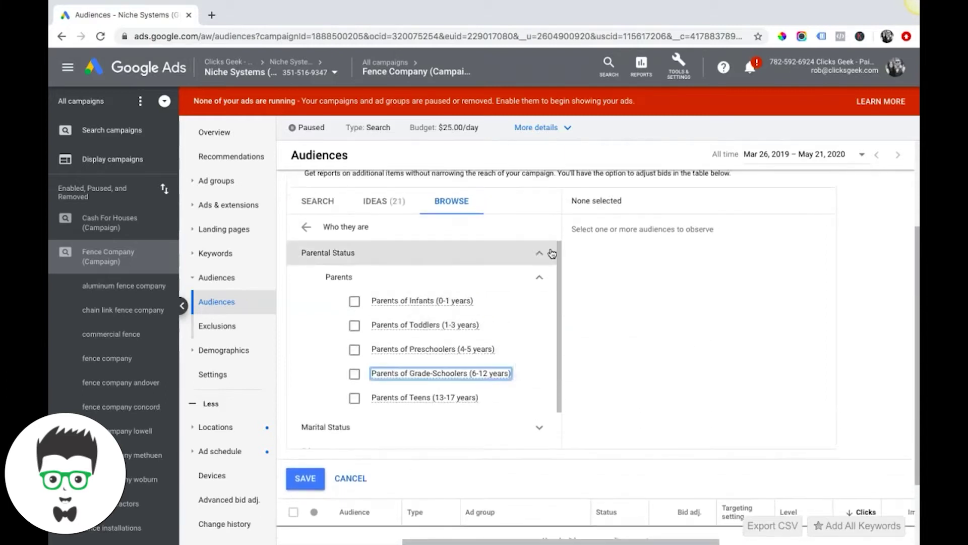
{"action": "left_click", "coordinate": [538, 278]}
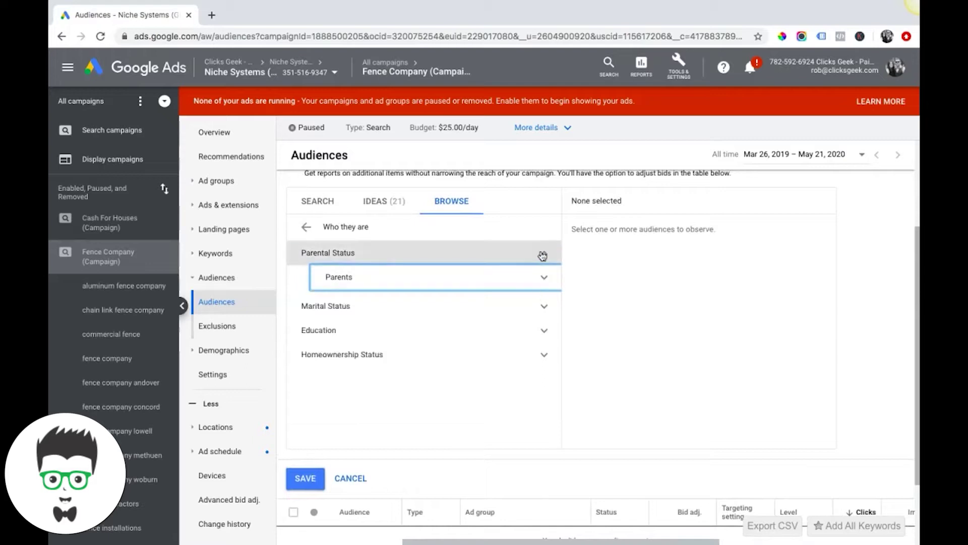
{"action": "left_click", "coordinate": [543, 254]}
Read the Single and Married info cards, collapse Marital Status, and expand Education.
{"action": "left_click", "coordinate": [545, 281]}
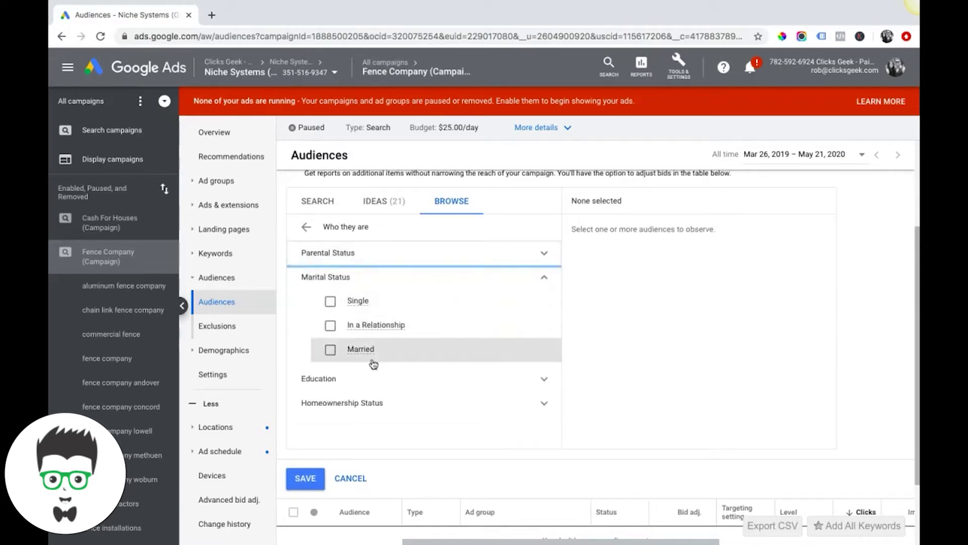
{"action": "mouse_move", "coordinate": [358, 303]}
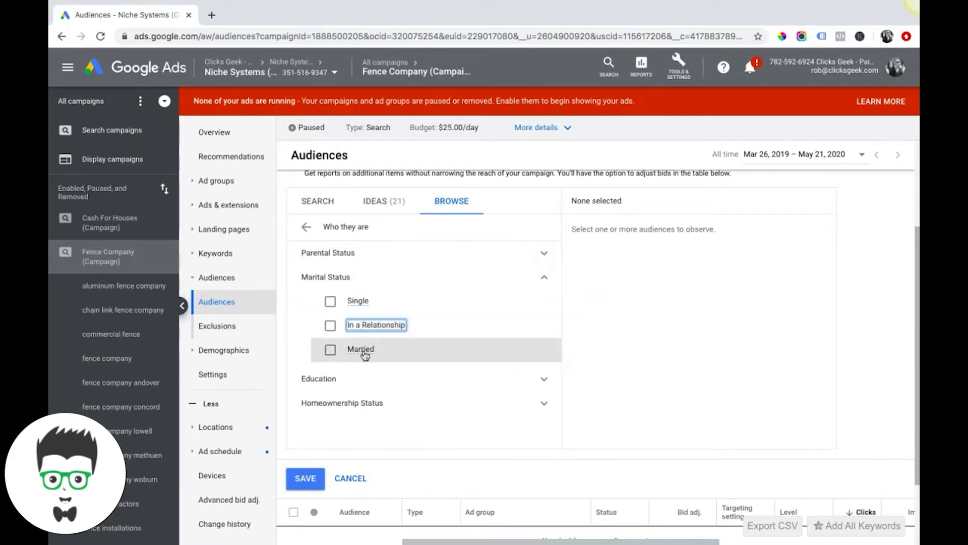
{"action": "mouse_move", "coordinate": [365, 356]}
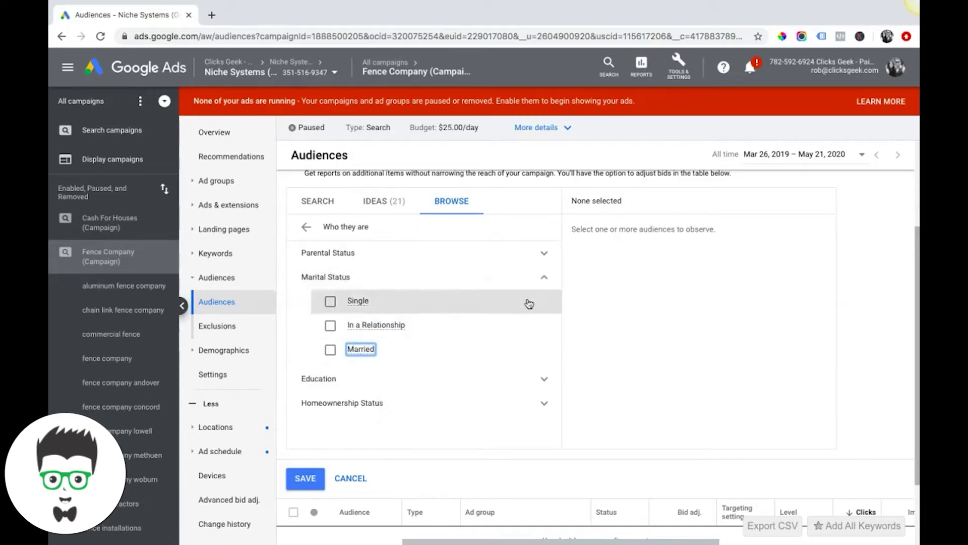
{"action": "left_click", "coordinate": [546, 282]}
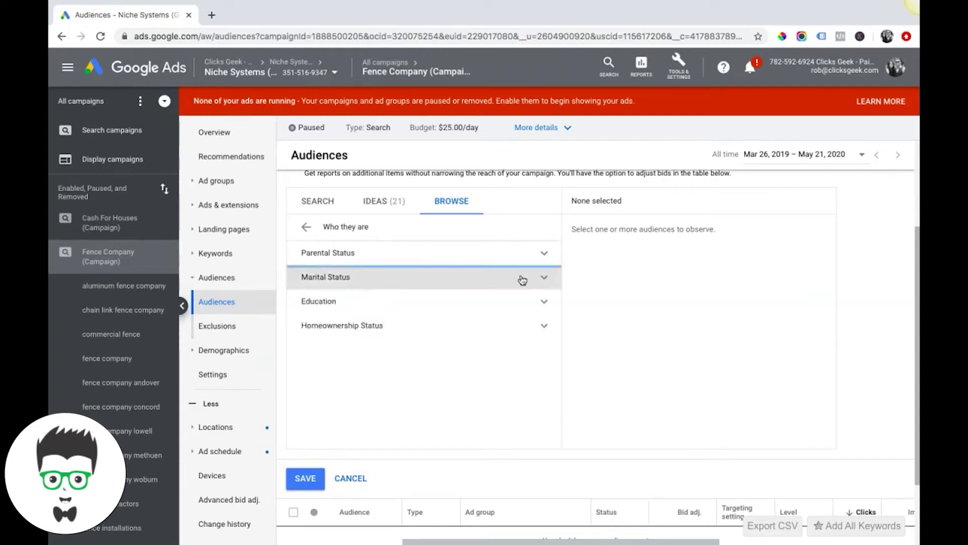
{"action": "left_click", "coordinate": [545, 306]}
Preview Advanced Degree under educational attainment, fold up Education, and expand Homeownership Status.
{"action": "mouse_move", "coordinate": [417, 333]}
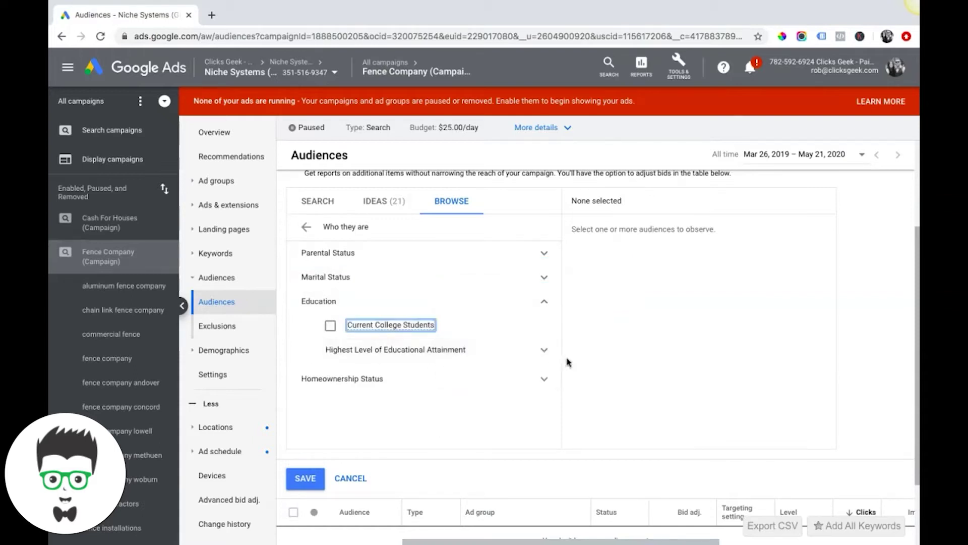
{"action": "left_click", "coordinate": [545, 352]}
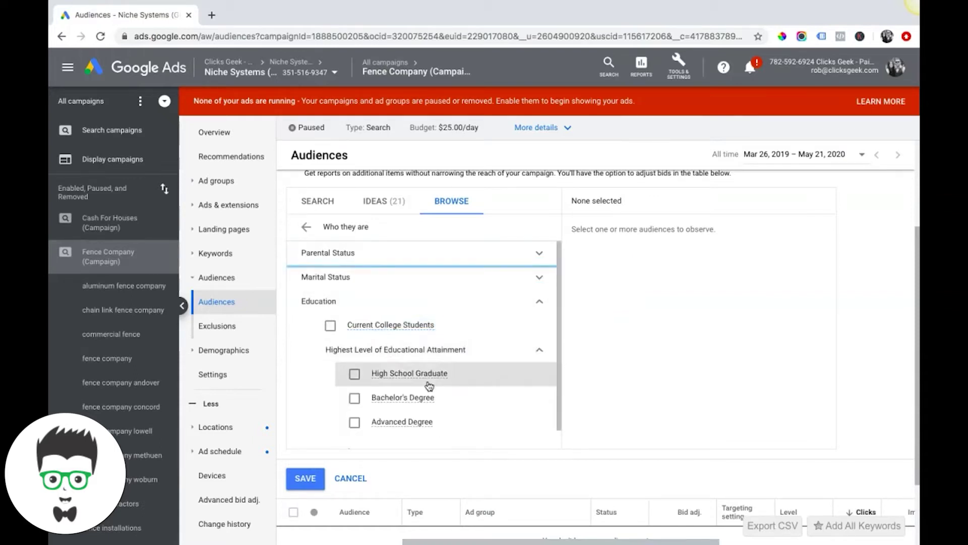
{"action": "scroll", "coordinate": [434, 394], "scroll_direction": "down", "scroll_amount": 2}
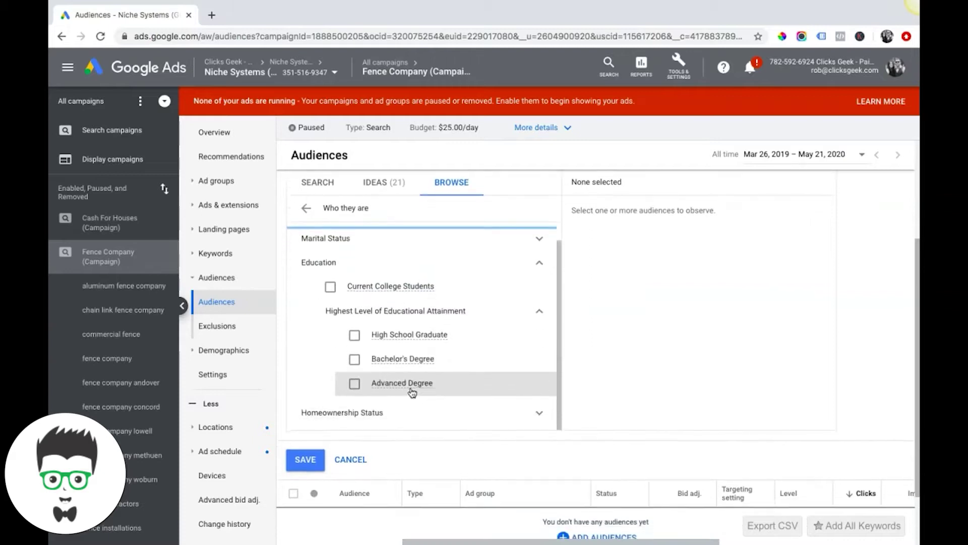
{"action": "left_click", "coordinate": [425, 382]}
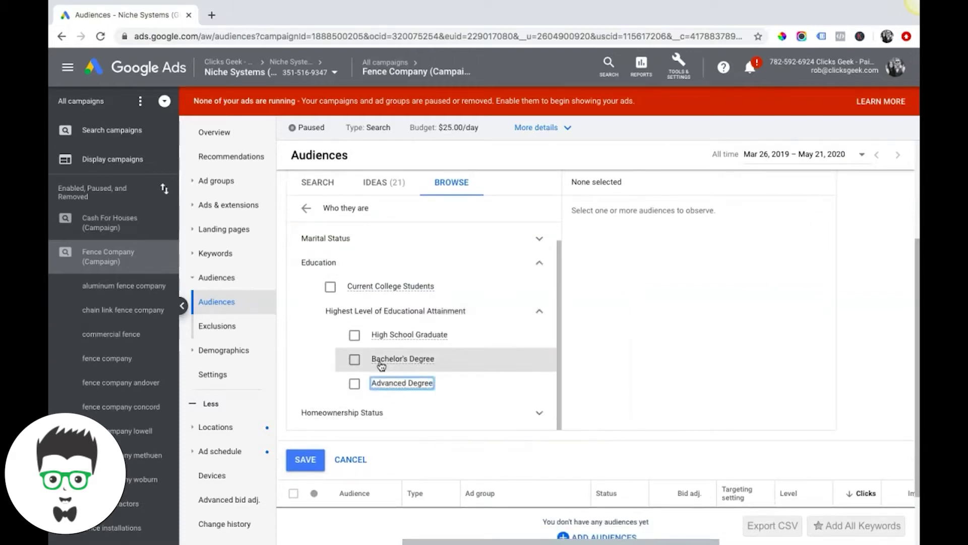
{"action": "scroll", "coordinate": [540, 311], "scroll_direction": "up", "scroll_amount": 1}
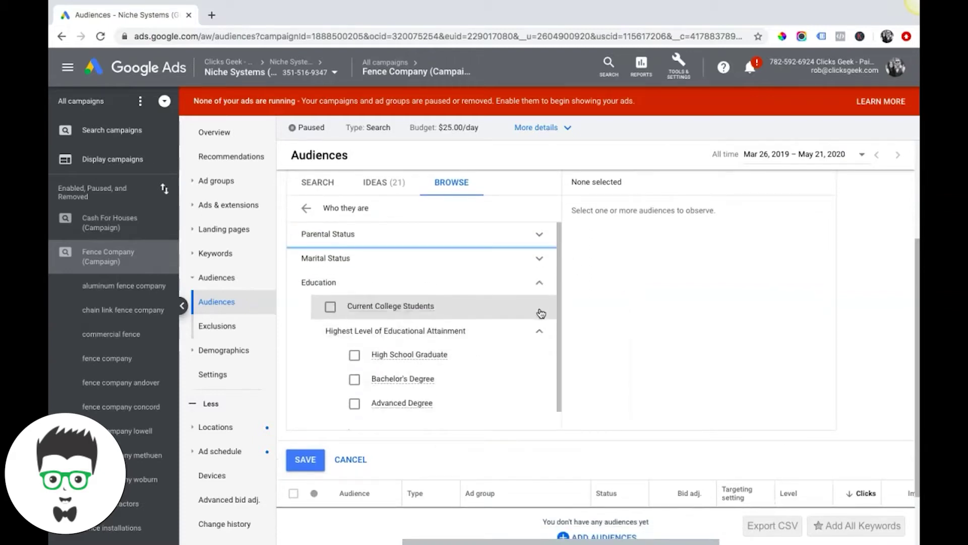
{"action": "left_click", "coordinate": [539, 332]}
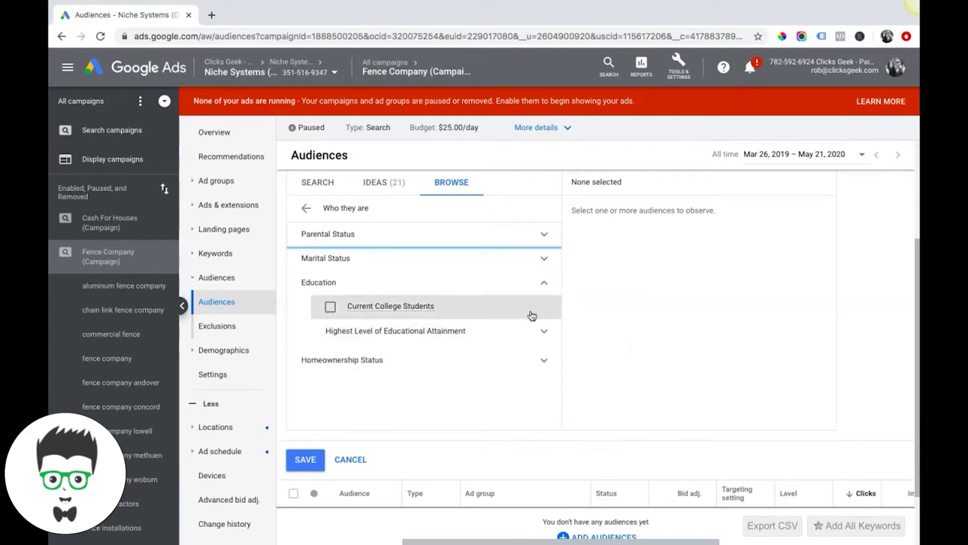
{"action": "left_click", "coordinate": [543, 287]}
{"action": "scroll", "coordinate": [439, 301], "scroll_direction": "up", "scroll_amount": 2}
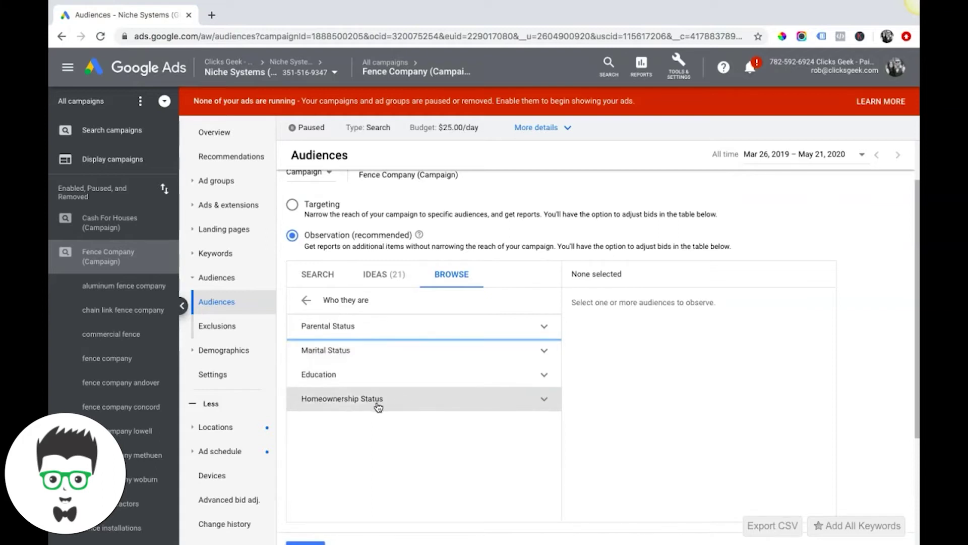
{"action": "left_click", "coordinate": [545, 407]}
Tick Homeowners under Homeownership Status as an observation audience and save it.
{"action": "scroll", "coordinate": [425, 430], "scroll_direction": "down", "scroll_amount": 1}
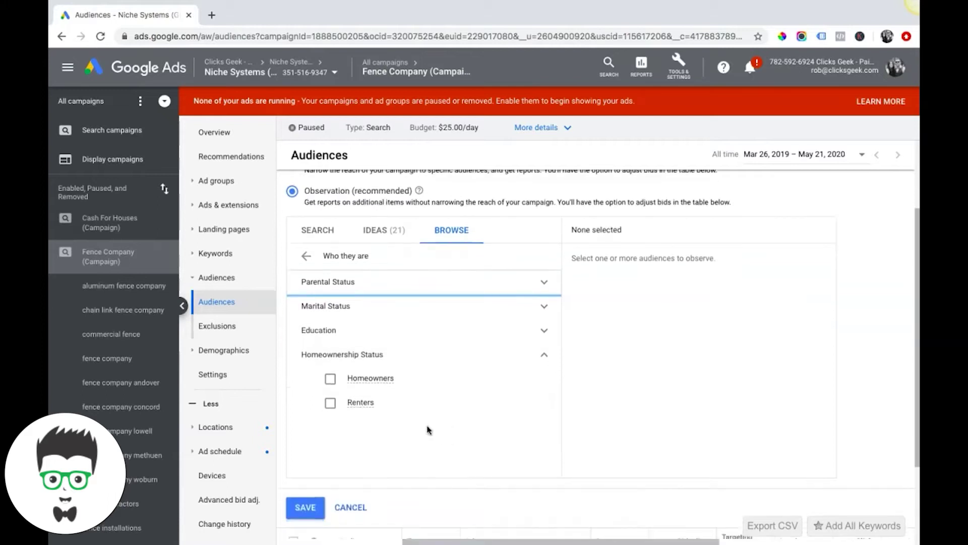
{"action": "left_click", "coordinate": [332, 381]}
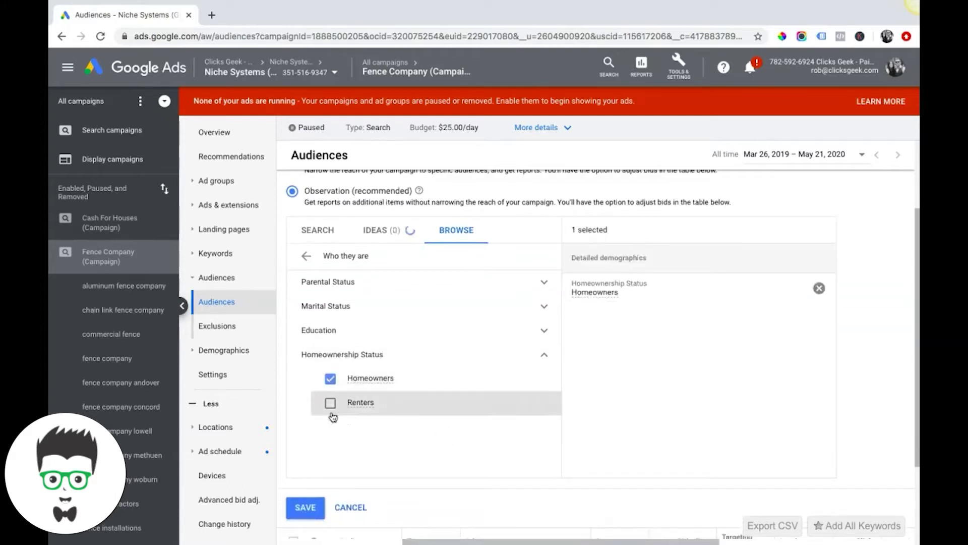
{"action": "left_click", "coordinate": [331, 381]}
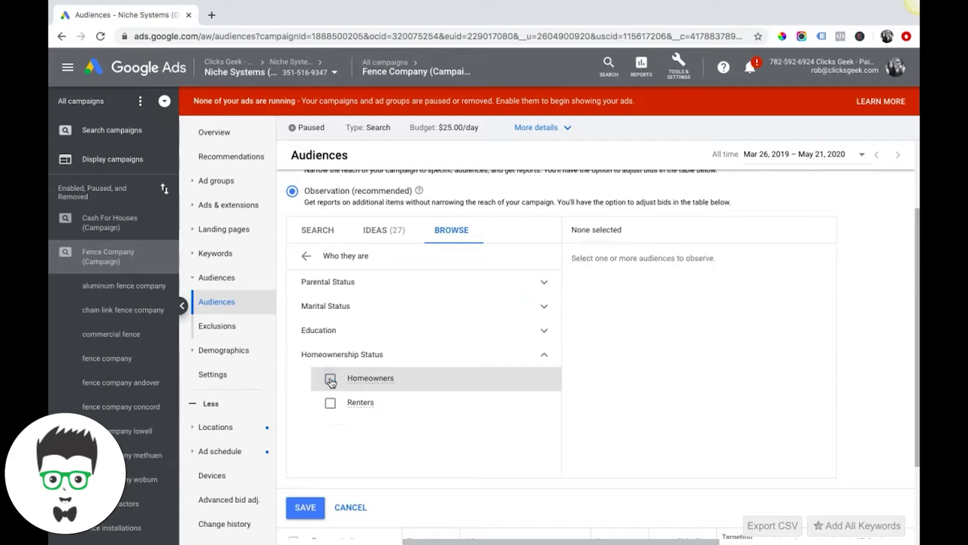
{"action": "left_click", "coordinate": [545, 358]}
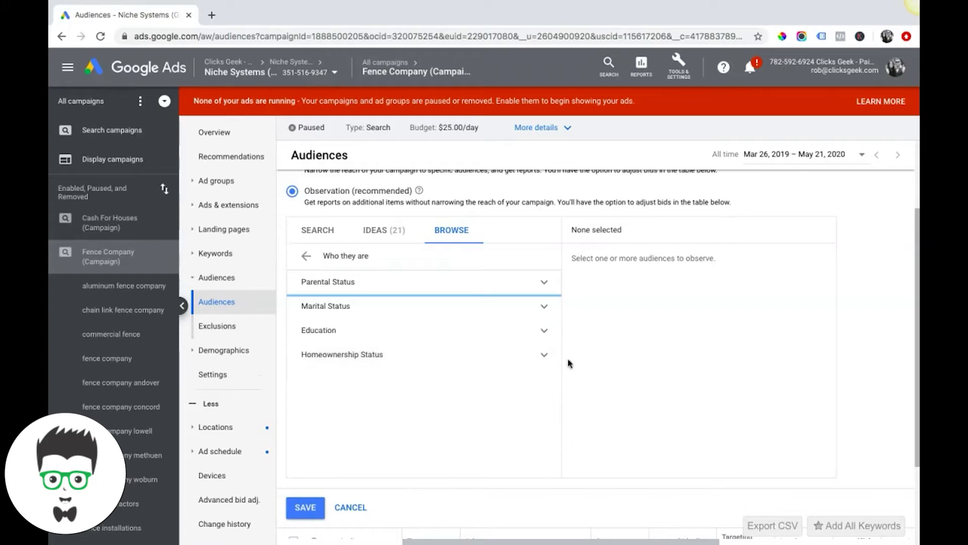
{"action": "left_click", "coordinate": [543, 358]}
{"action": "left_click", "coordinate": [329, 379]}
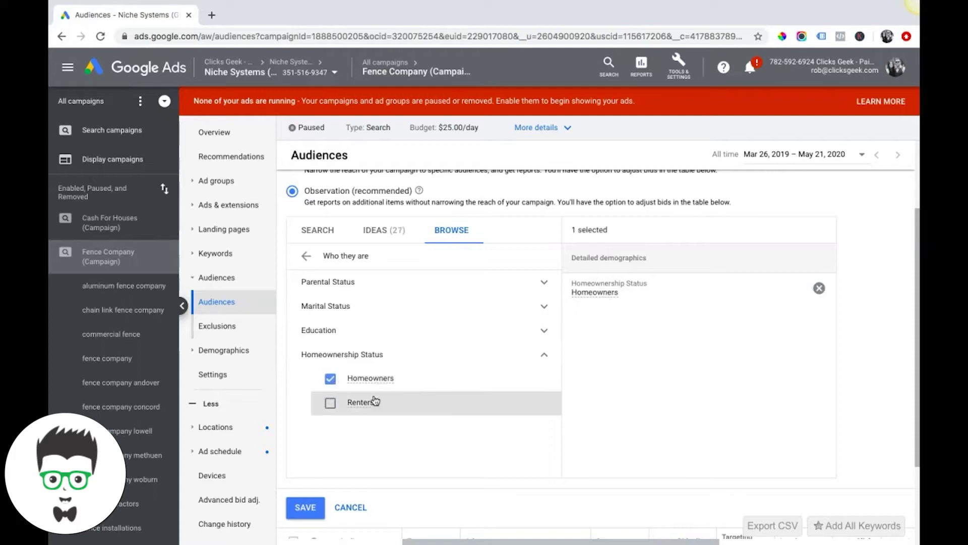
{"action": "left_click", "coordinate": [305, 507]}
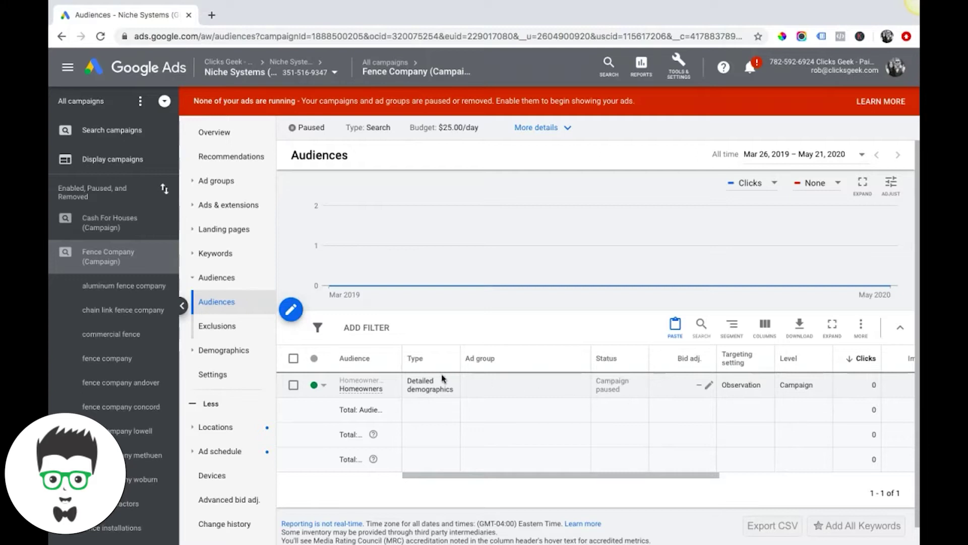
{"action": "mouse_move", "coordinate": [366, 393]}
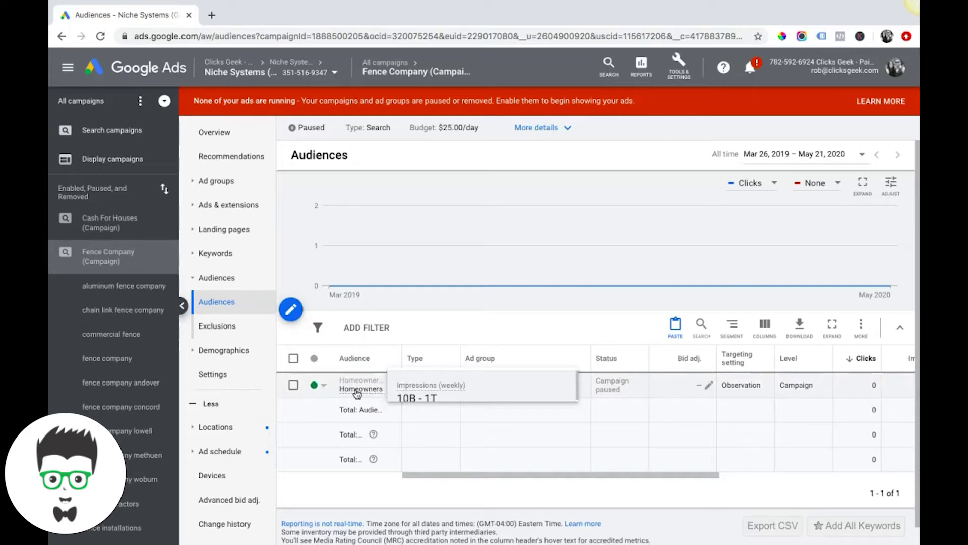
Reopen the audience editor and open the interests and habits affinity categories.
{"action": "left_click", "coordinate": [289, 311]}
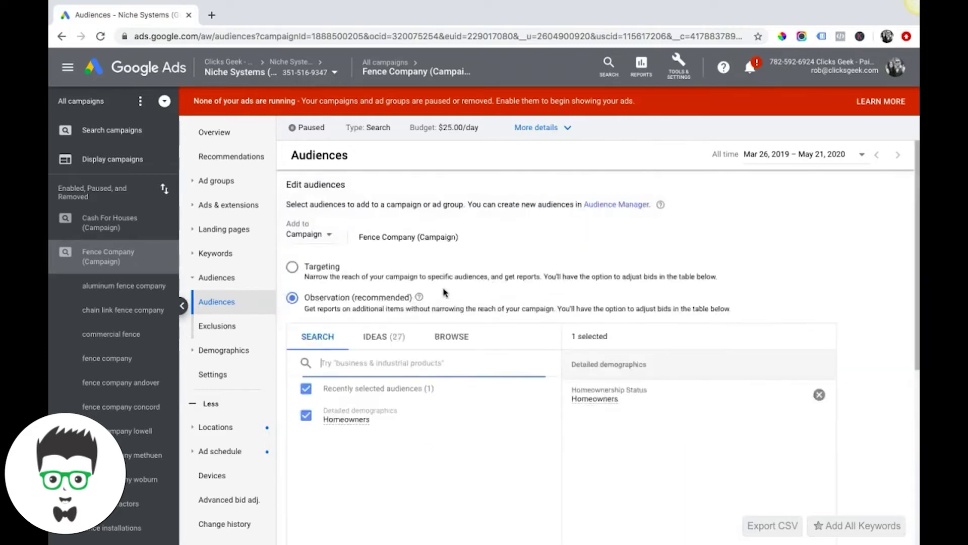
{"action": "scroll", "coordinate": [445, 292], "scroll_direction": "down", "scroll_amount": 2}
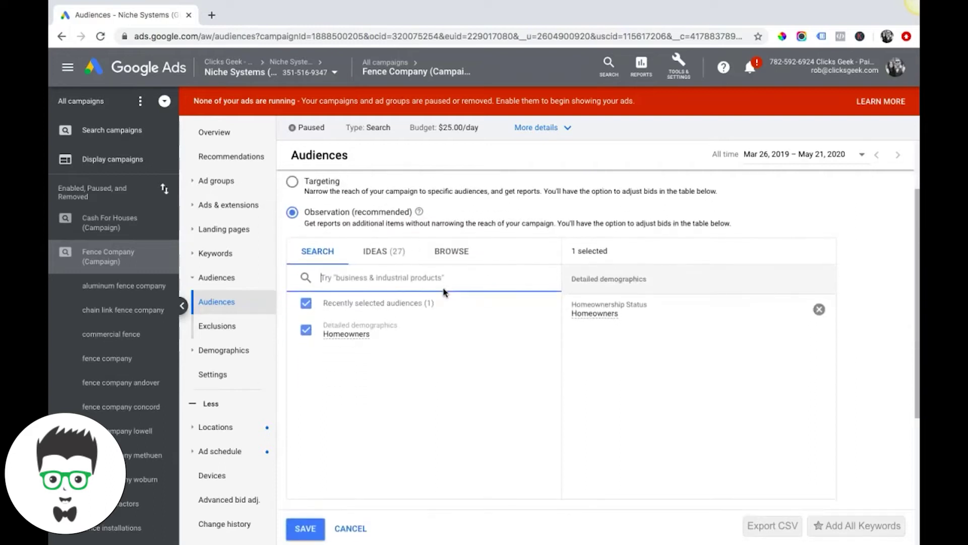
{"action": "left_click", "coordinate": [453, 256]}
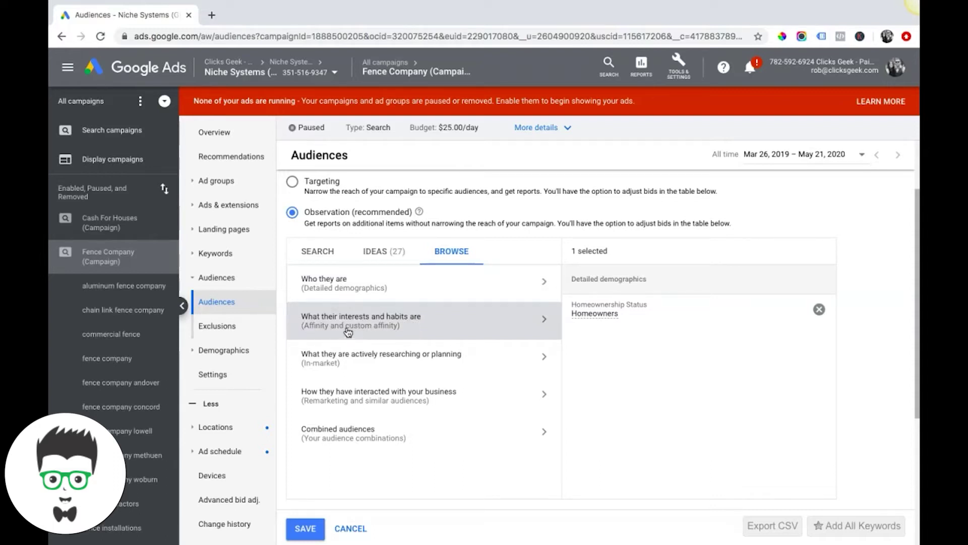
{"action": "left_click", "coordinate": [544, 320]}
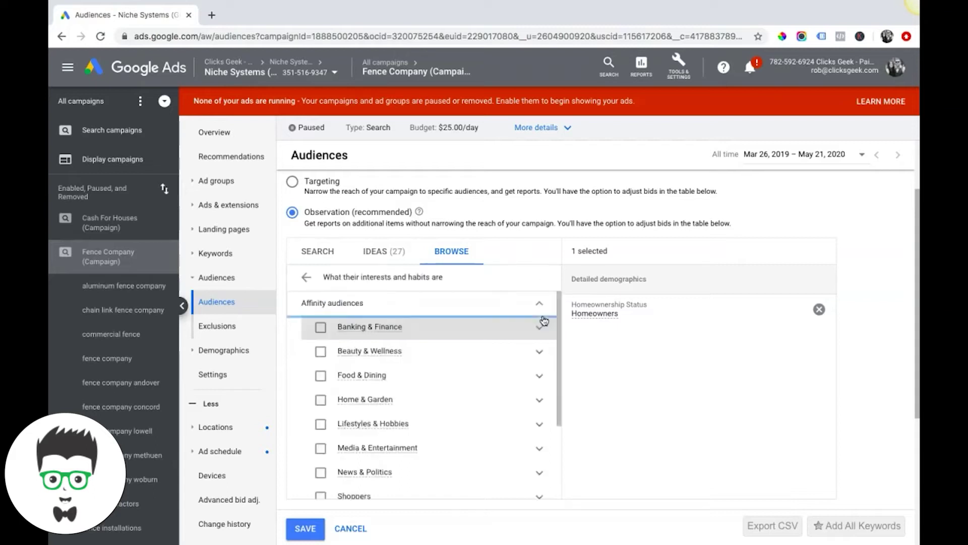
{"action": "scroll", "coordinate": [452, 378], "scroll_direction": "up", "scroll_amount": 1}
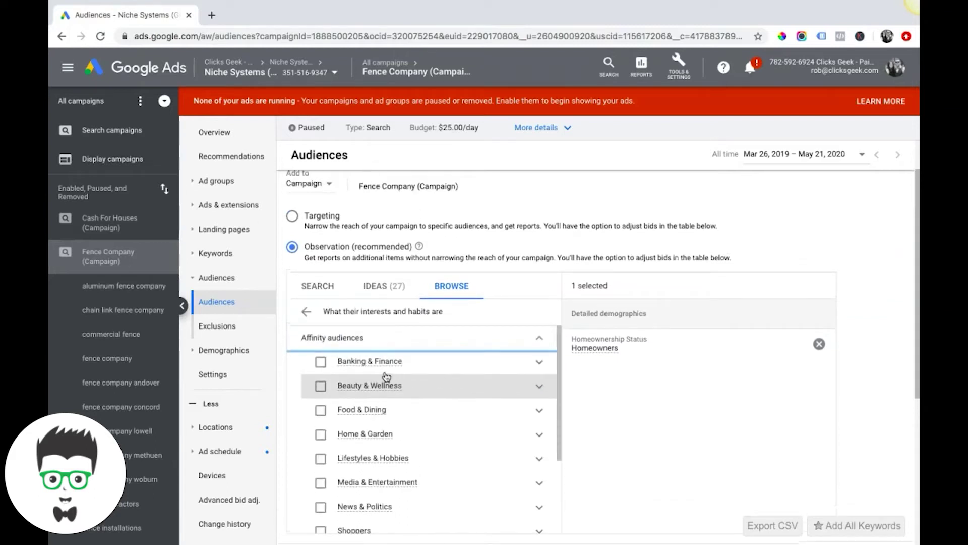
{"action": "scroll", "coordinate": [415, 401], "scroll_direction": "down", "scroll_amount": 3}
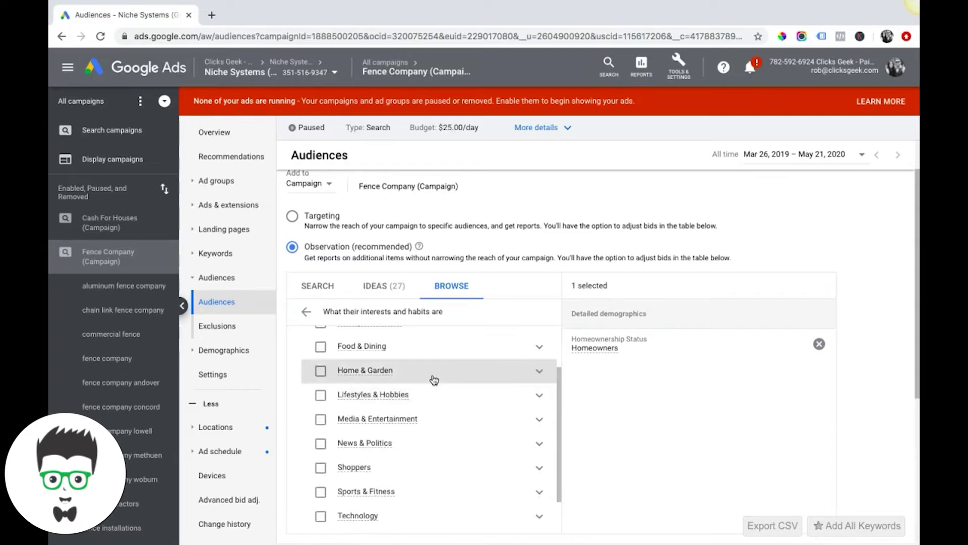
Expand and collapse the Home & Garden subcategories, scrolling through the list.
{"action": "left_click", "coordinate": [541, 372]}
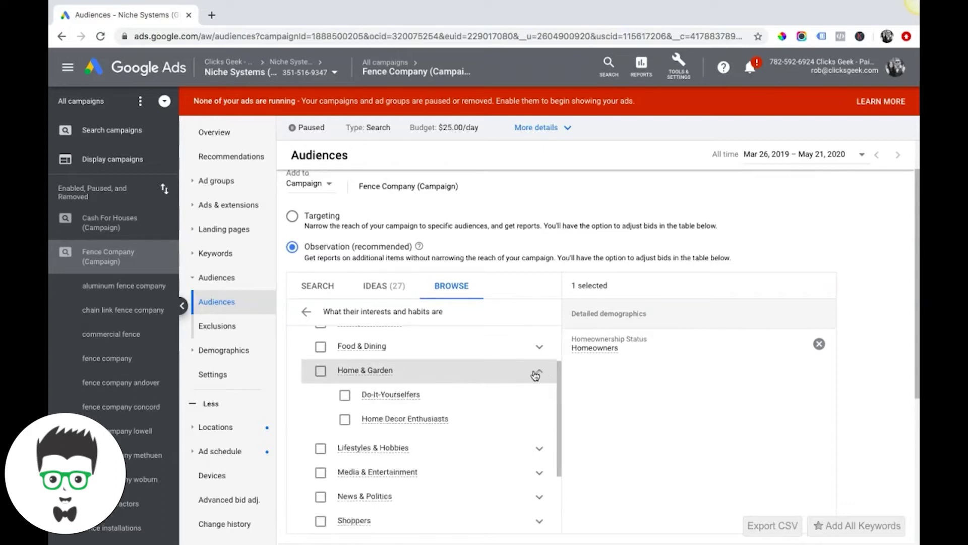
{"action": "scroll", "coordinate": [469, 400], "scroll_direction": "down", "scroll_amount": 1}
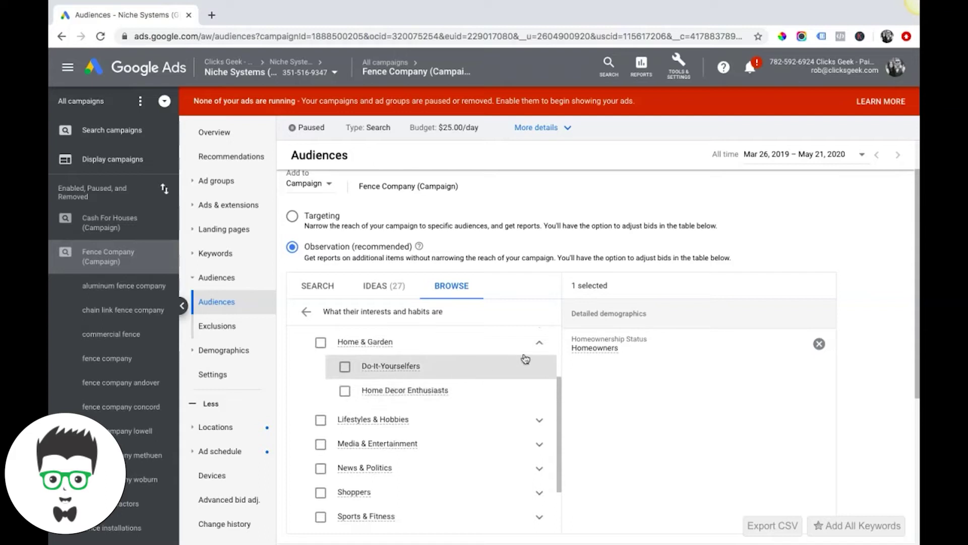
{"action": "left_click", "coordinate": [540, 343]}
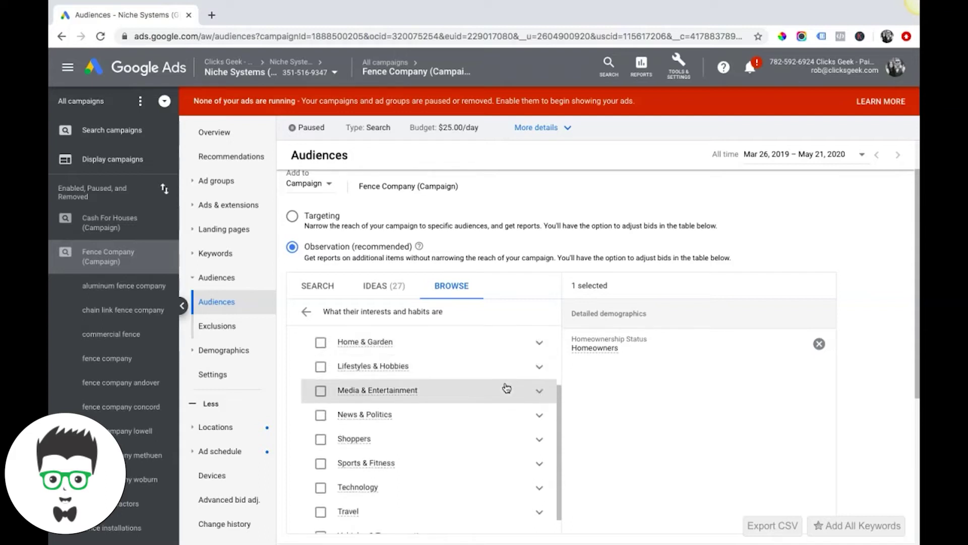
{"action": "scroll", "coordinate": [508, 388], "scroll_direction": "down", "scroll_amount": 2}
{"action": "scroll", "coordinate": [507, 387], "scroll_direction": "down", "scroll_amount": 2}
{"action": "scroll", "coordinate": [507, 388], "scroll_direction": "up", "scroll_amount": 2}
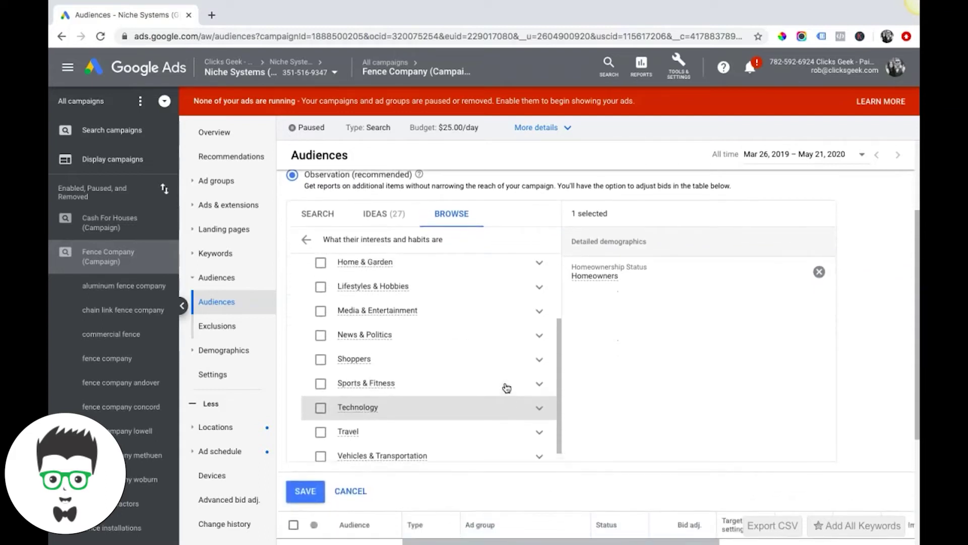
{"action": "scroll", "coordinate": [507, 388], "scroll_direction": "up", "scroll_amount": 3}
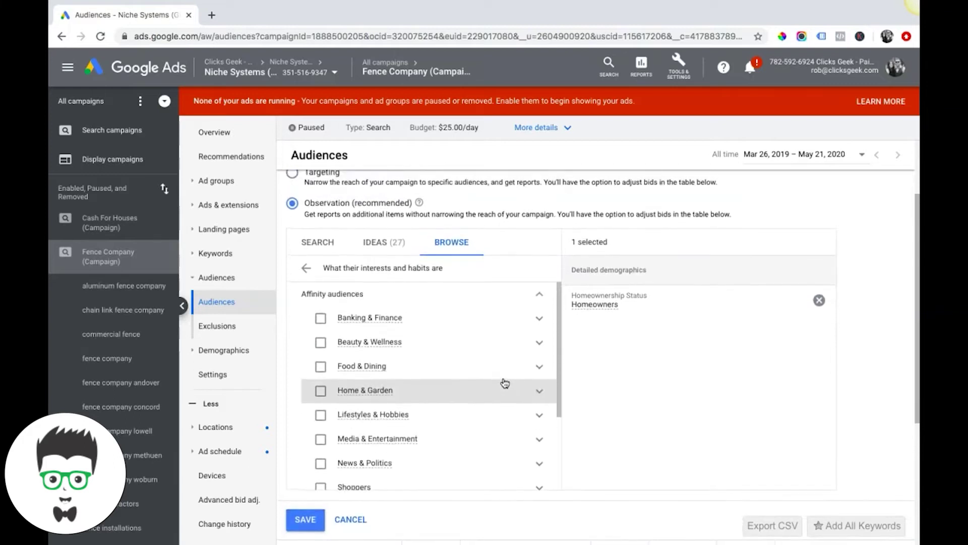
{"action": "mouse_move", "coordinate": [382, 325]}
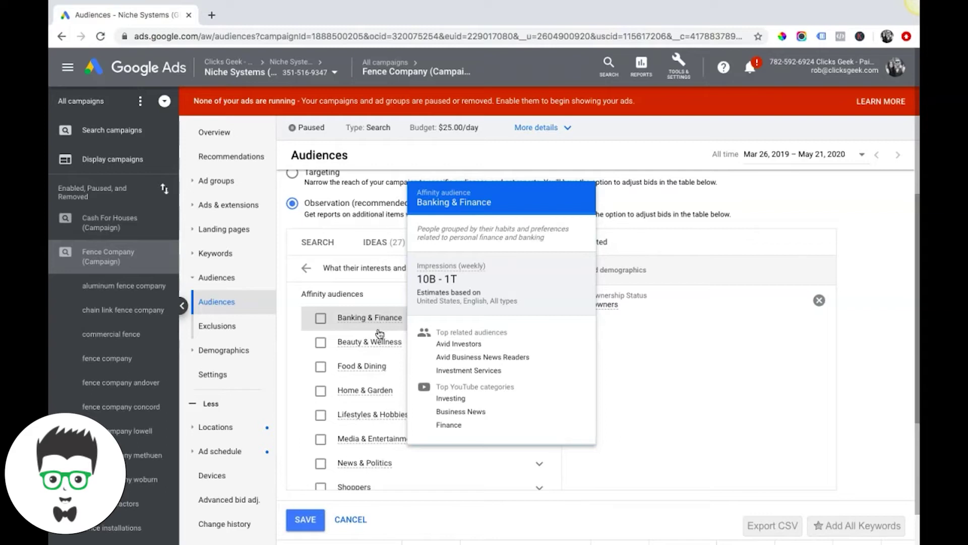
Look through the Media & Entertainment and Gamers subcategories, then discard the edits.
{"action": "scroll", "coordinate": [381, 402], "scroll_direction": "down", "scroll_amount": 2}
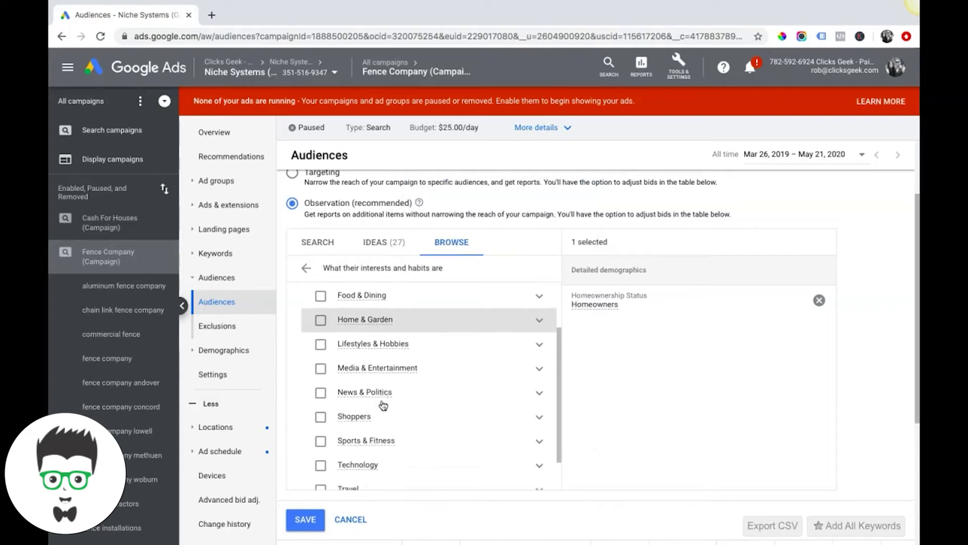
{"action": "left_click", "coordinate": [539, 368]}
{"action": "scroll", "coordinate": [531, 422], "scroll_direction": "down", "scroll_amount": 2}
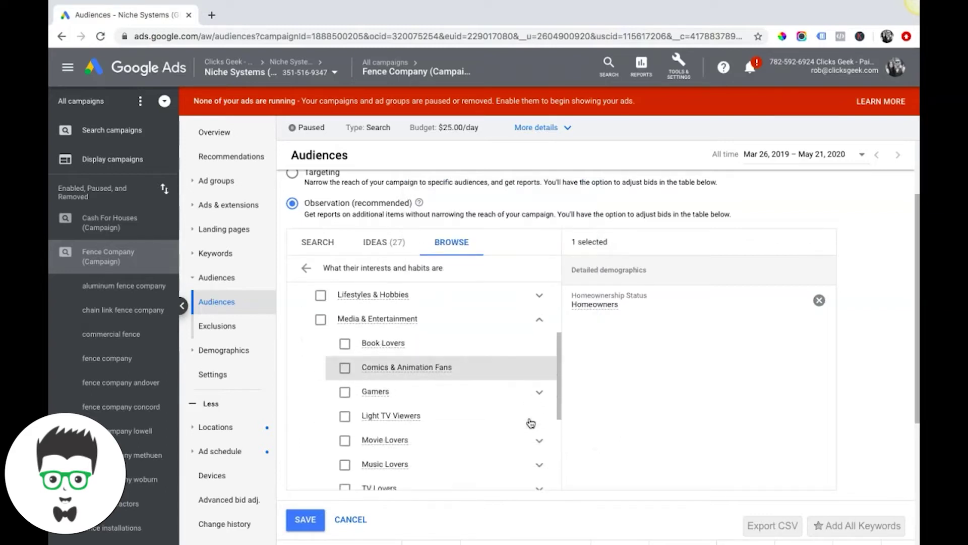
{"action": "left_click", "coordinate": [539, 376]}
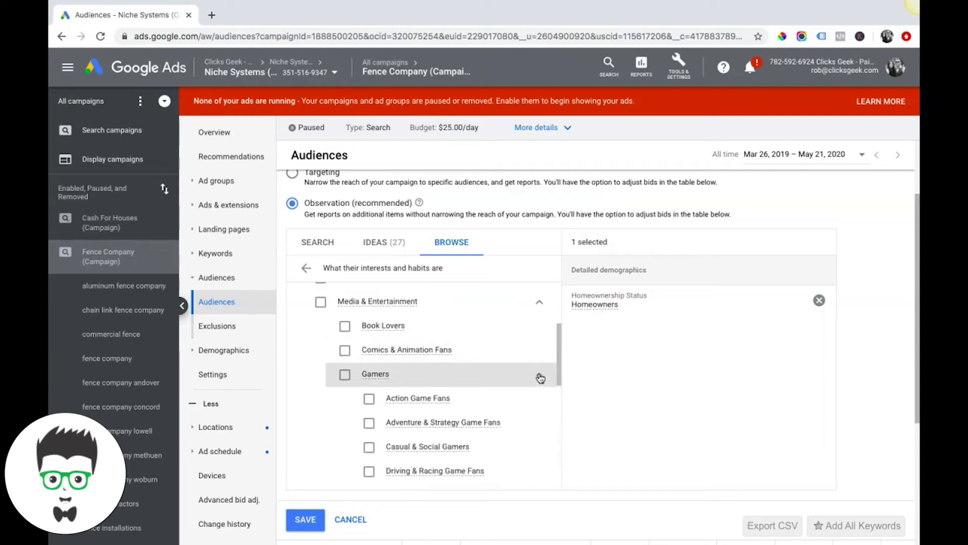
{"action": "scroll", "coordinate": [476, 386], "scroll_direction": "down", "scroll_amount": 3}
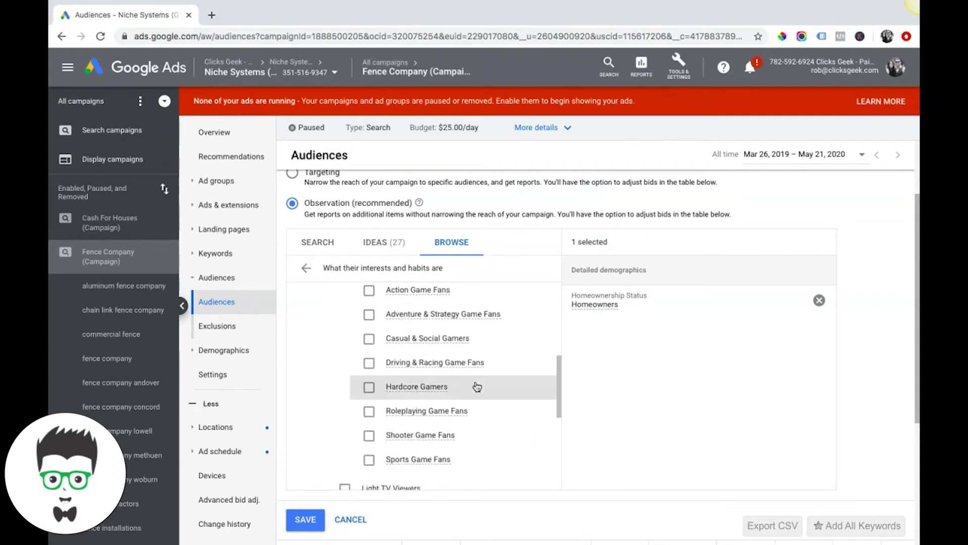
{"action": "scroll", "coordinate": [478, 387], "scroll_direction": "up", "scroll_amount": 1}
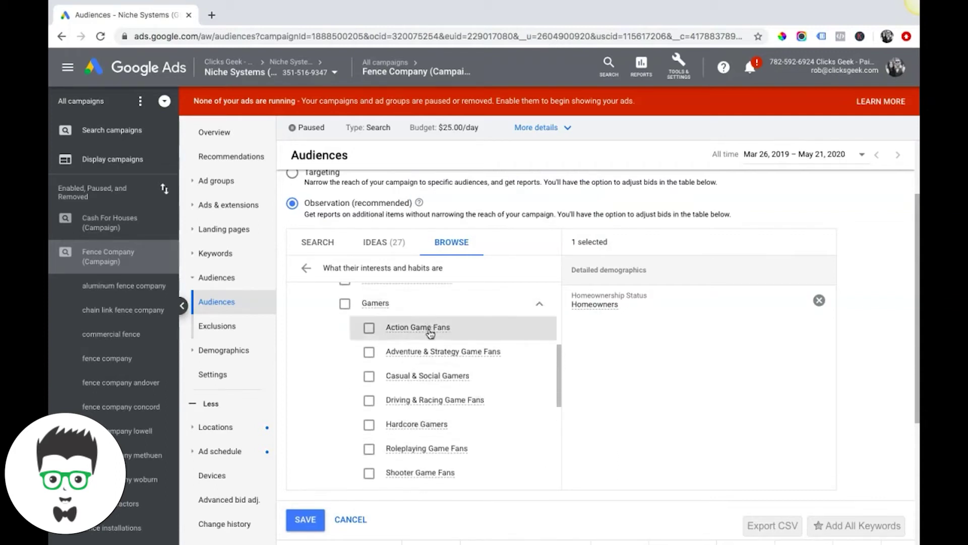
{"action": "scroll", "coordinate": [443, 427], "scroll_direction": "down", "scroll_amount": 5}
{"action": "scroll", "coordinate": [444, 428], "scroll_direction": "up", "scroll_amount": 3}
{"action": "scroll", "coordinate": [444, 428], "scroll_direction": "down", "scroll_amount": 5}
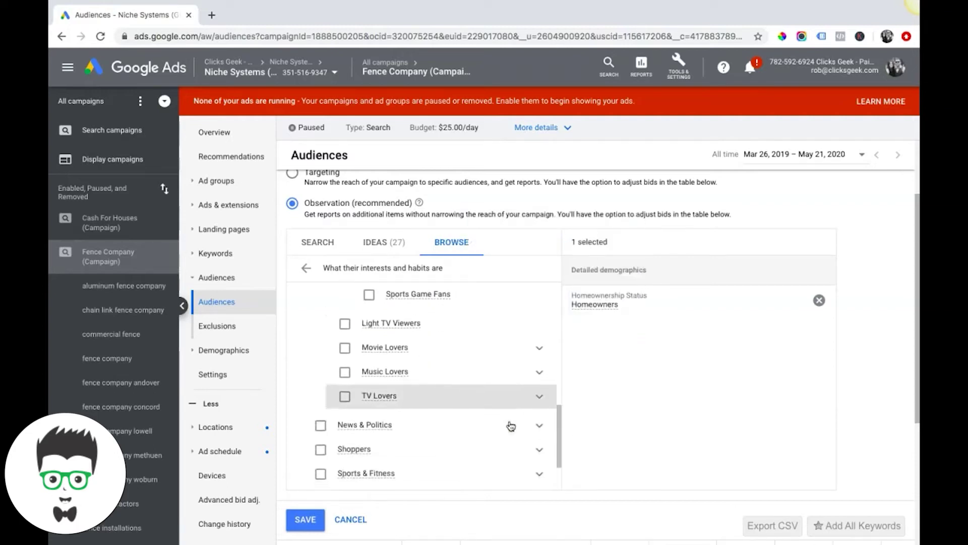
{"action": "scroll", "coordinate": [510, 422], "scroll_direction": "down", "scroll_amount": 4}
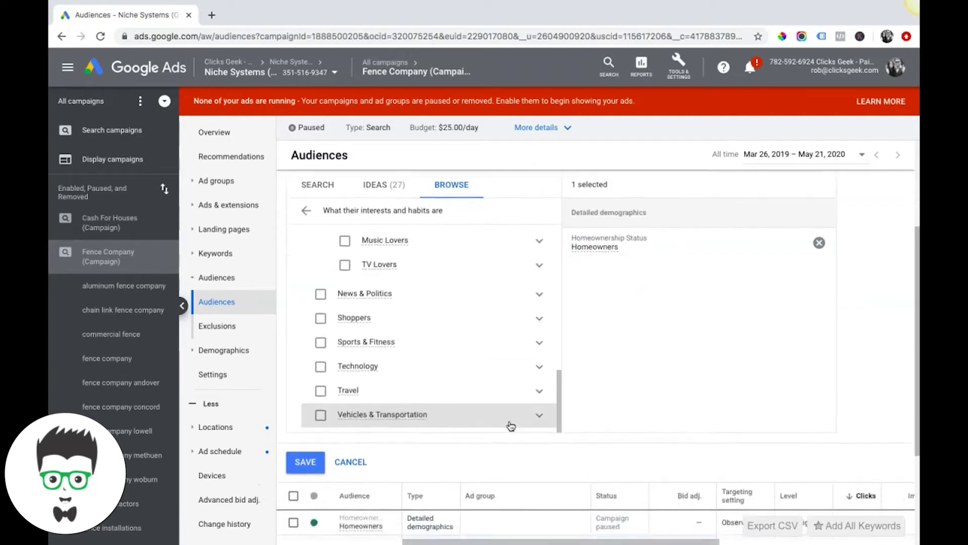
{"action": "left_click", "coordinate": [349, 459]}
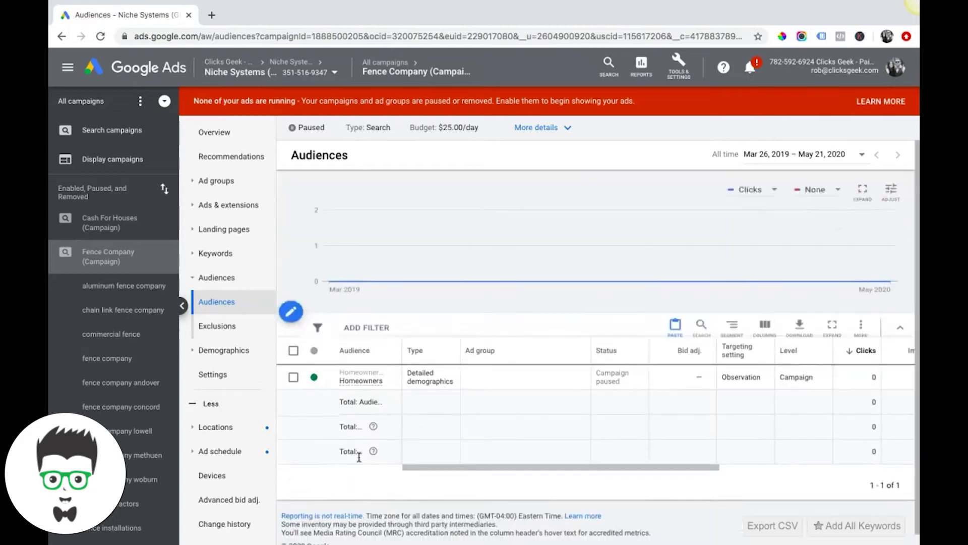
Reopen the audience editor, check Website visitors remarketing lists, then open Combined audiences.
{"action": "left_click", "coordinate": [291, 311]}
{"action": "left_click", "coordinate": [456, 343]}
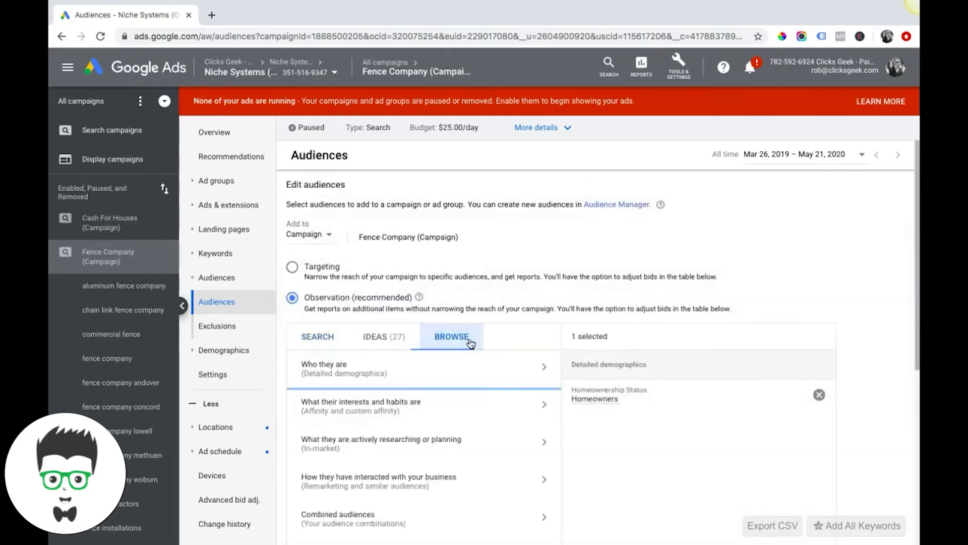
{"action": "scroll", "coordinate": [525, 400], "scroll_direction": "down", "scroll_amount": 2}
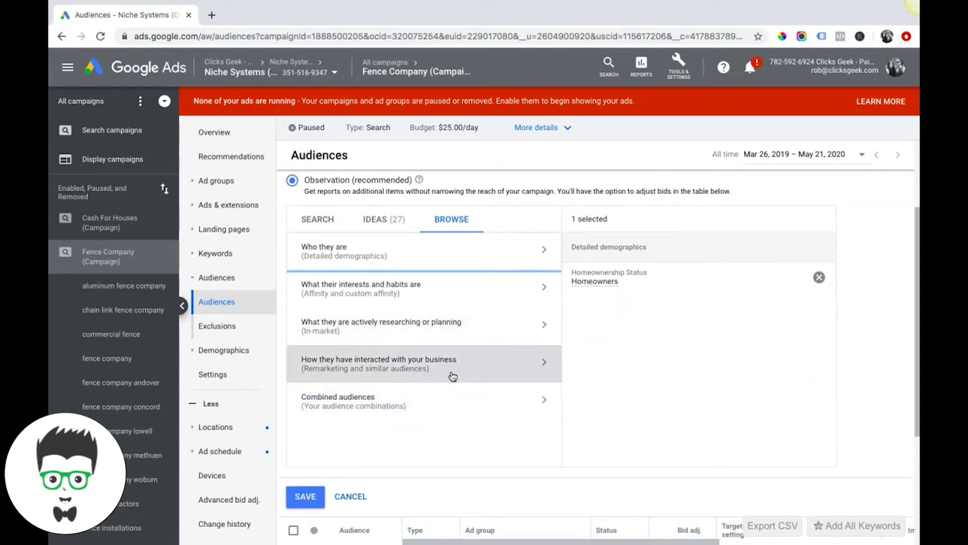
{"action": "left_click", "coordinate": [545, 368]}
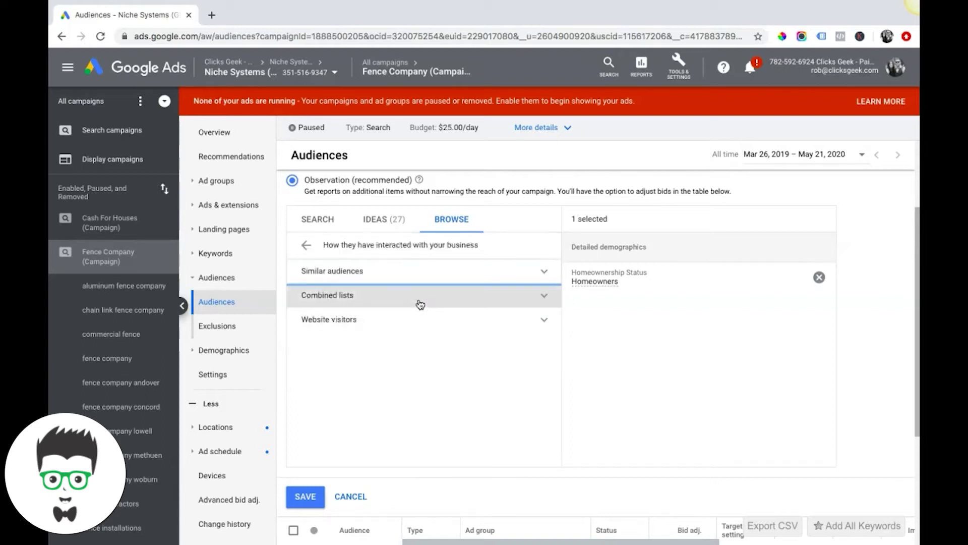
{"action": "left_click", "coordinate": [541, 321]}
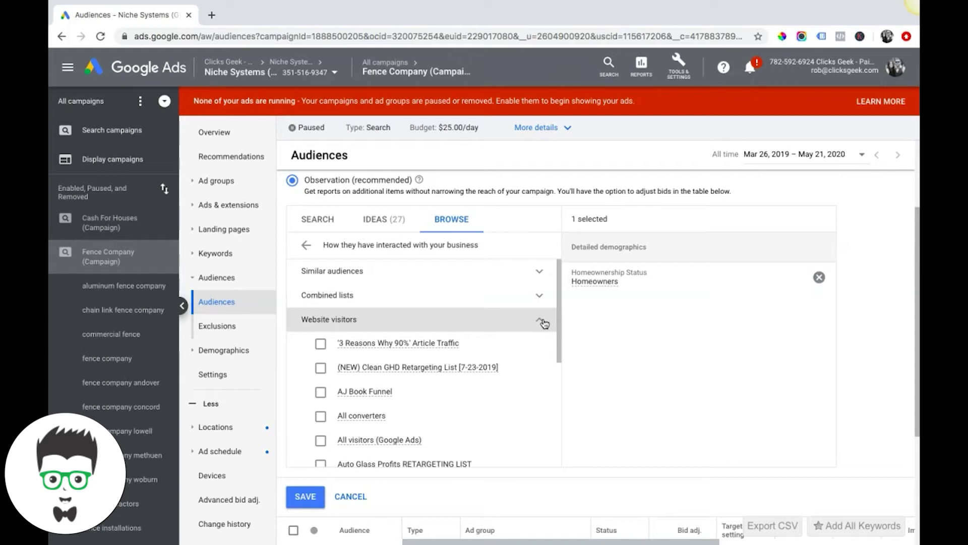
{"action": "left_click", "coordinate": [543, 322]}
{"action": "scroll", "coordinate": [443, 335], "scroll_direction": "up", "scroll_amount": 1}
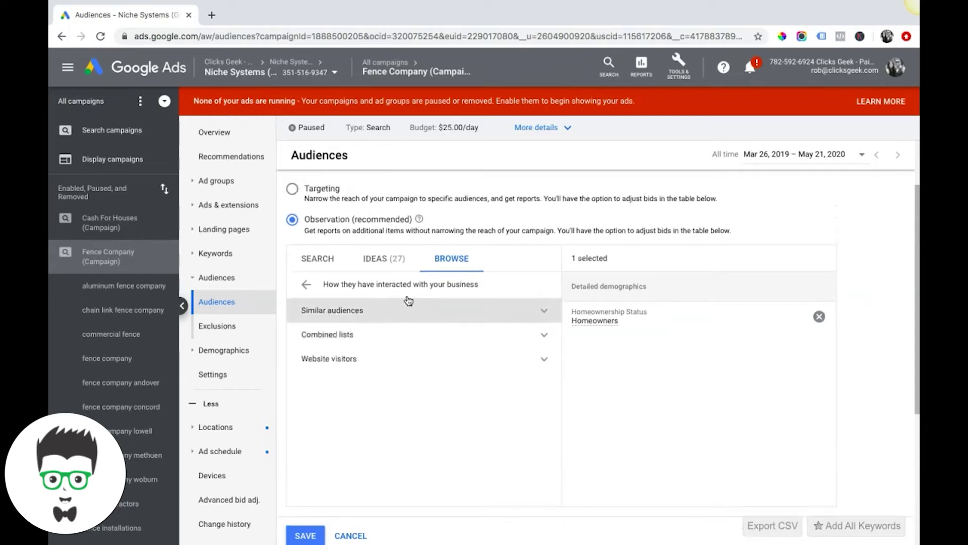
{"action": "left_click", "coordinate": [307, 285]}
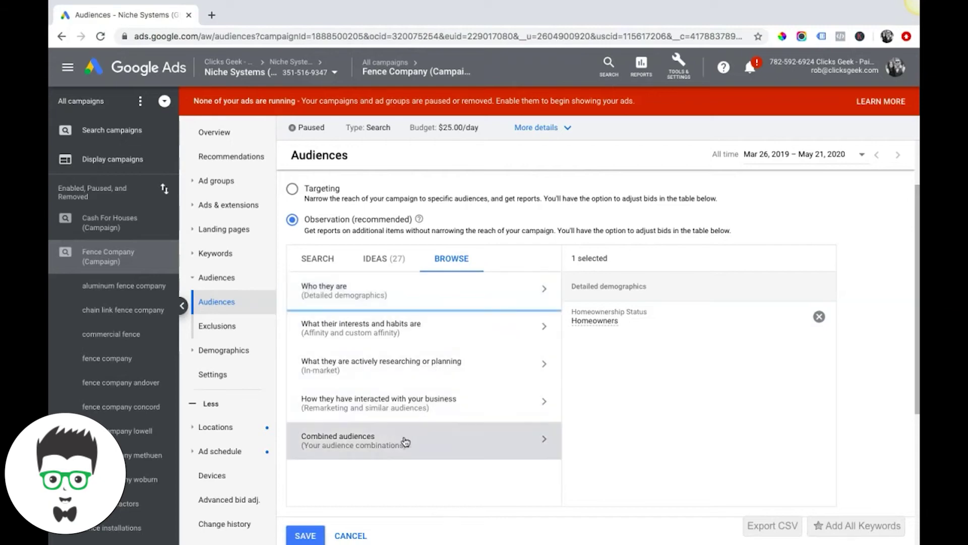
{"action": "left_click", "coordinate": [547, 444]}
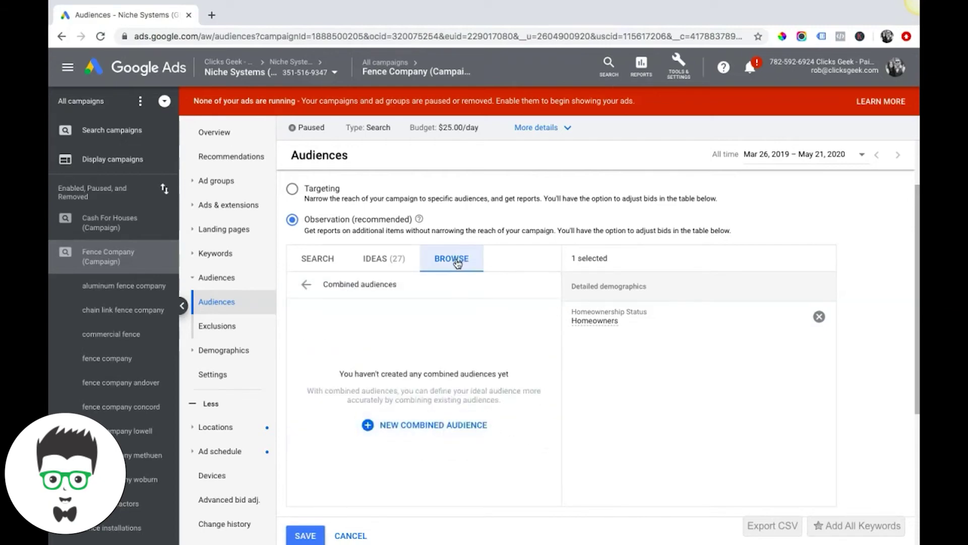
Show the Ideas (27) list and read the first suggested audiences' info cards.
{"action": "left_click", "coordinate": [387, 263]}
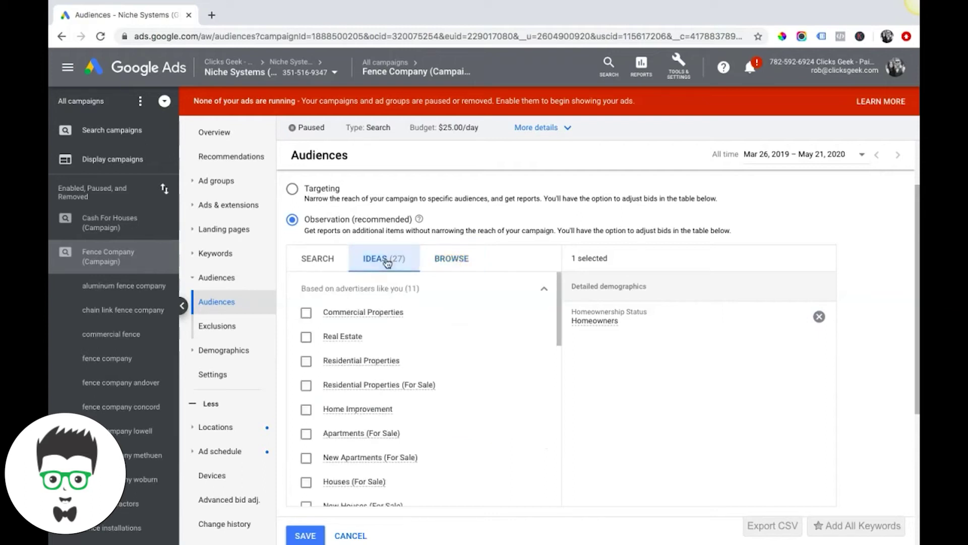
{"action": "mouse_move", "coordinate": [356, 316]}
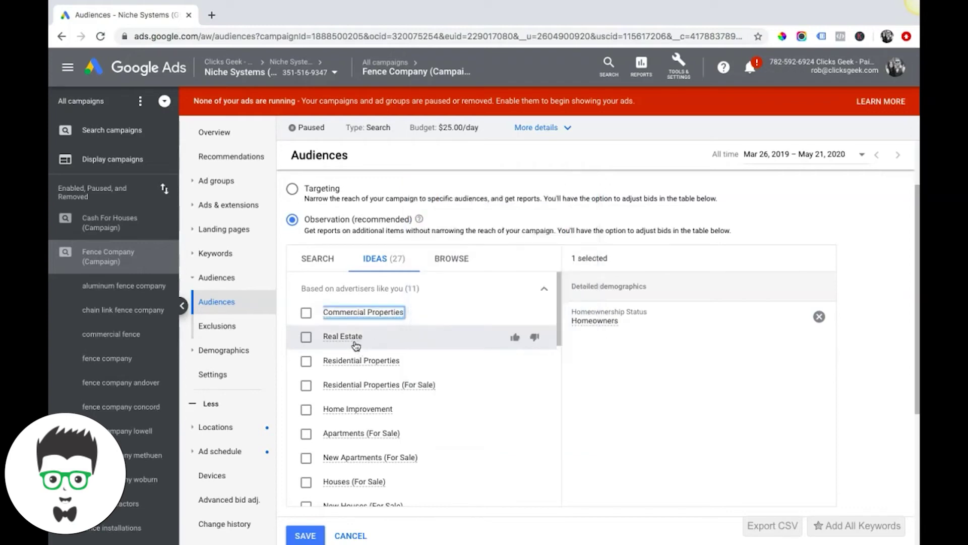
{"action": "mouse_move", "coordinate": [340, 341]}
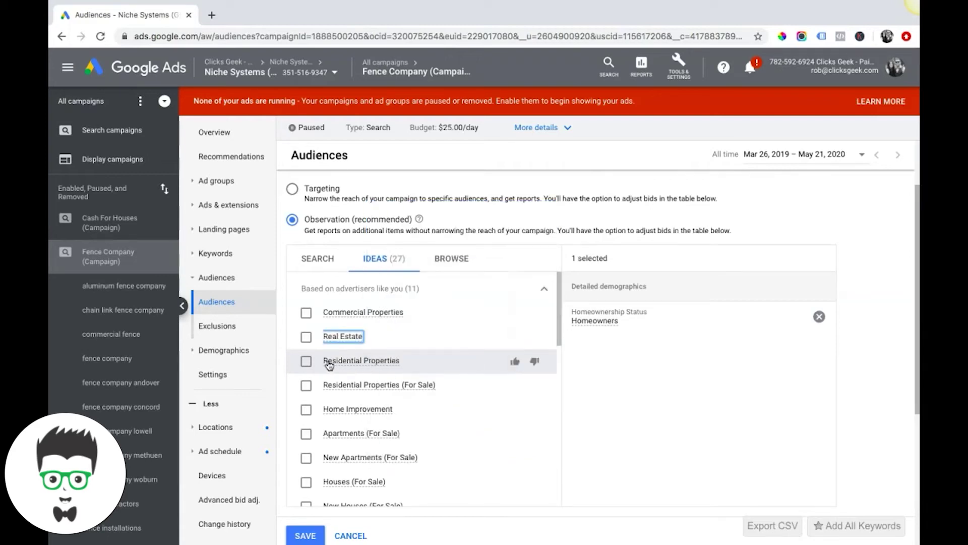
{"action": "mouse_move", "coordinate": [329, 366]}
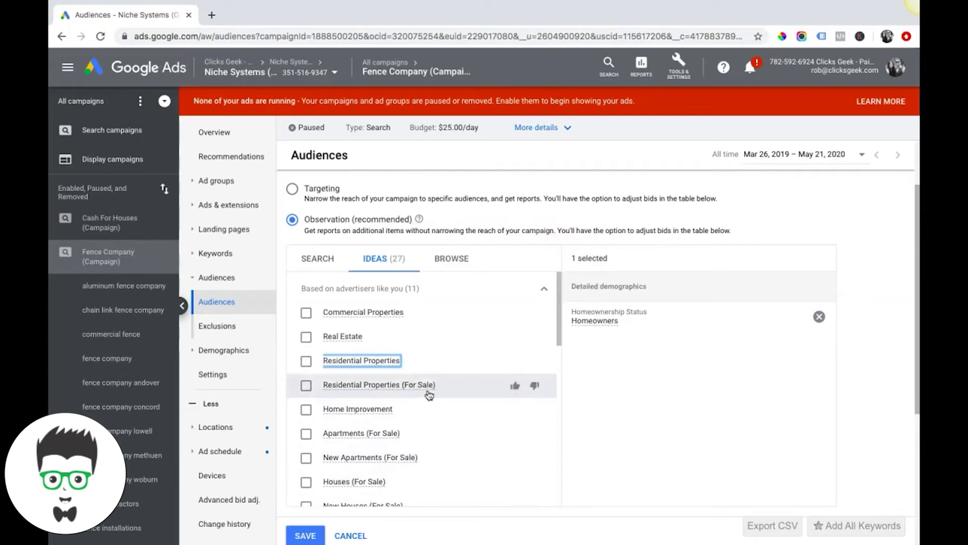
Scroll through the remaining suggested ideas, reading more audience info cards.
{"action": "scroll", "coordinate": [429, 395], "scroll_direction": "down", "scroll_amount": 2}
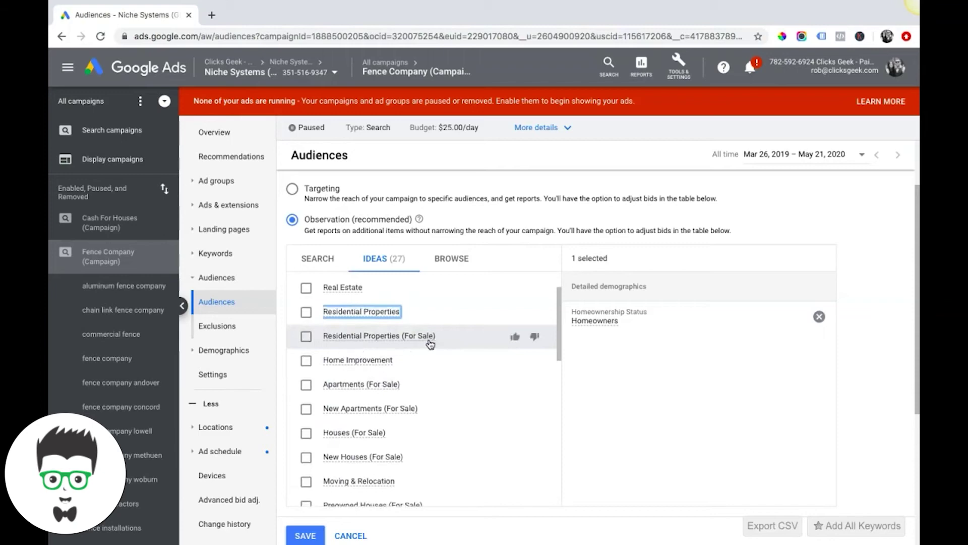
{"action": "mouse_move", "coordinate": [430, 343]}
{"action": "scroll", "coordinate": [431, 345], "scroll_direction": "down", "scroll_amount": 3}
{"action": "scroll", "coordinate": [430, 343], "scroll_direction": "up", "scroll_amount": 5}
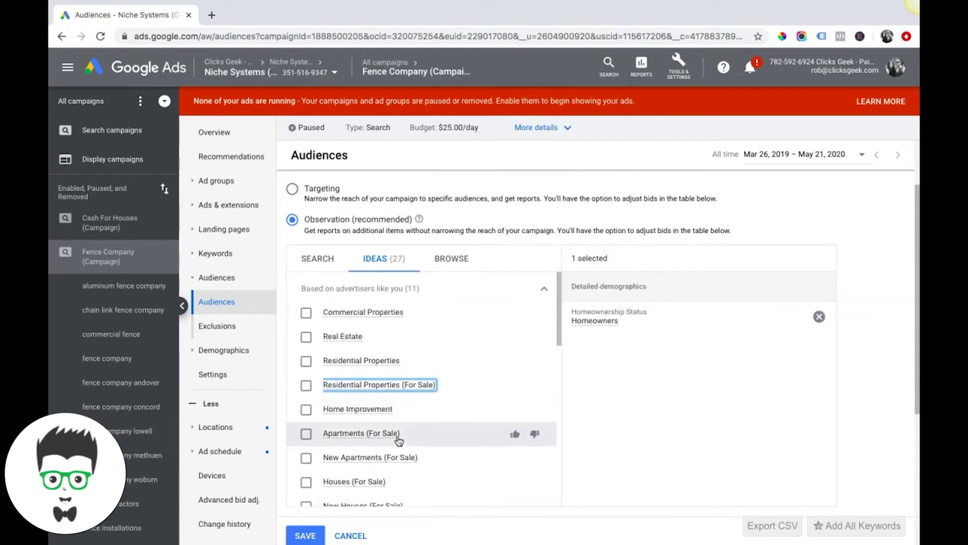
{"action": "scroll", "coordinate": [398, 436], "scroll_direction": "down", "scroll_amount": 14}
{"action": "scroll", "coordinate": [398, 440], "scroll_direction": "up", "scroll_amount": 7}
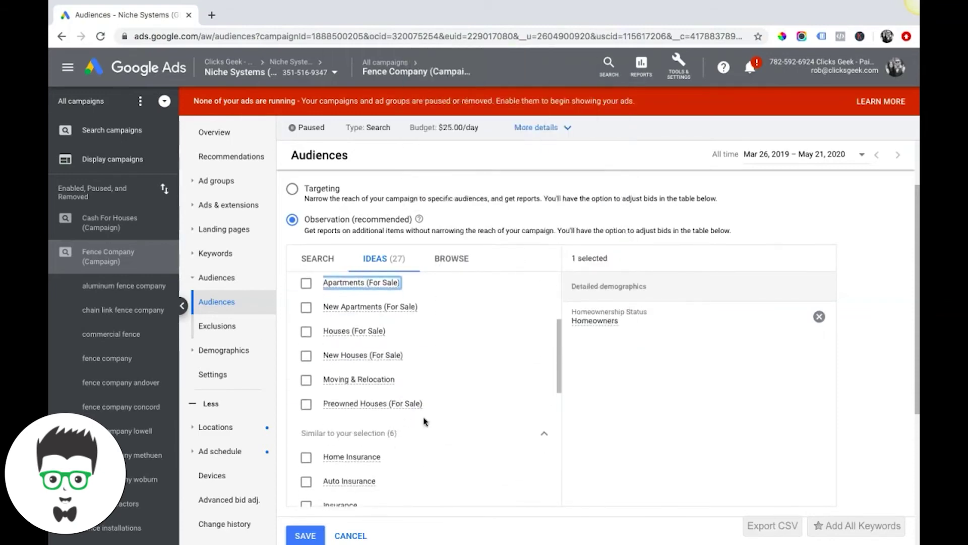
{"action": "scroll", "coordinate": [426, 418], "scroll_direction": "down", "scroll_amount": 3}
{"action": "scroll", "coordinate": [433, 414], "scroll_direction": "down", "scroll_amount": 8}
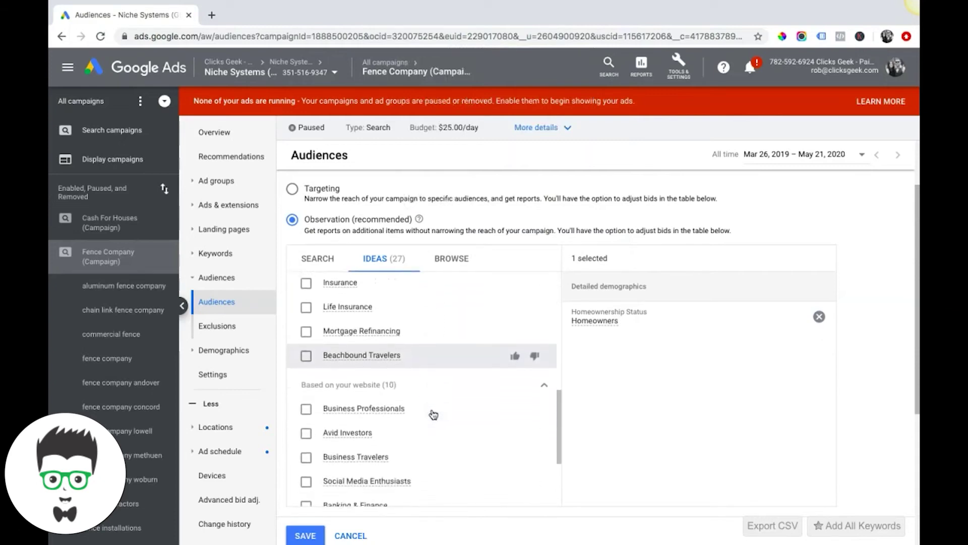
{"action": "scroll", "coordinate": [433, 415], "scroll_direction": "down", "scroll_amount": 3}
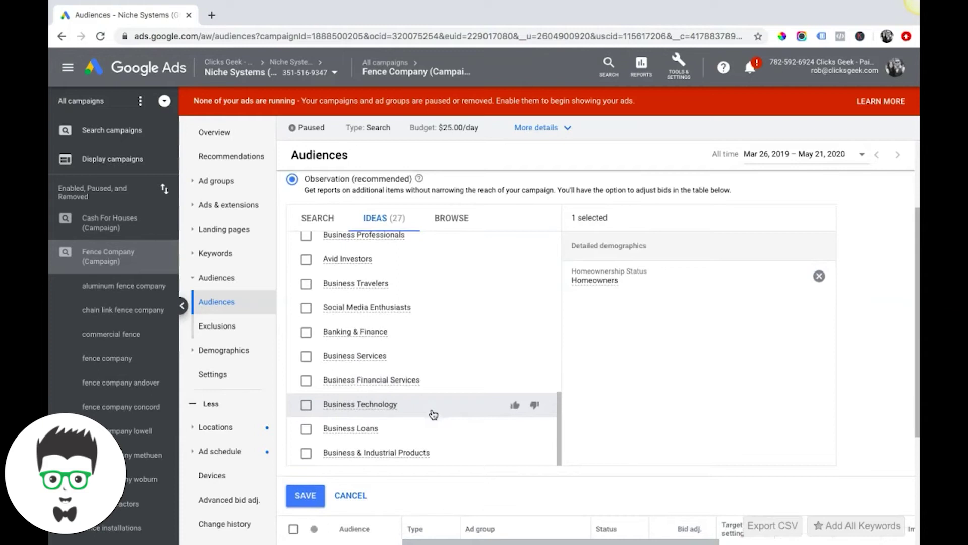
{"action": "mouse_move", "coordinate": [387, 336]}
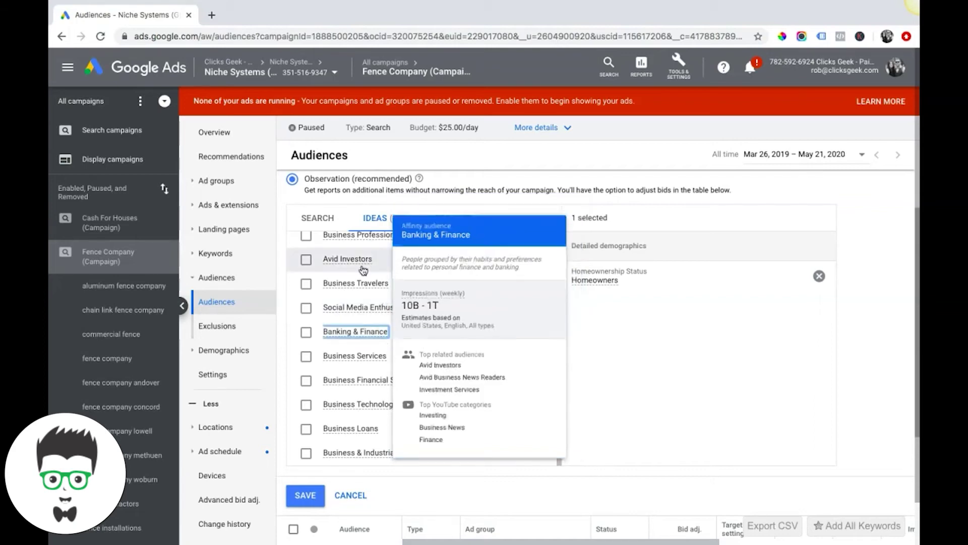
{"action": "scroll", "coordinate": [353, 281], "scroll_direction": "up", "scroll_amount": 5}
{"action": "scroll", "coordinate": [360, 281], "scroll_direction": "up", "scroll_amount": 5}
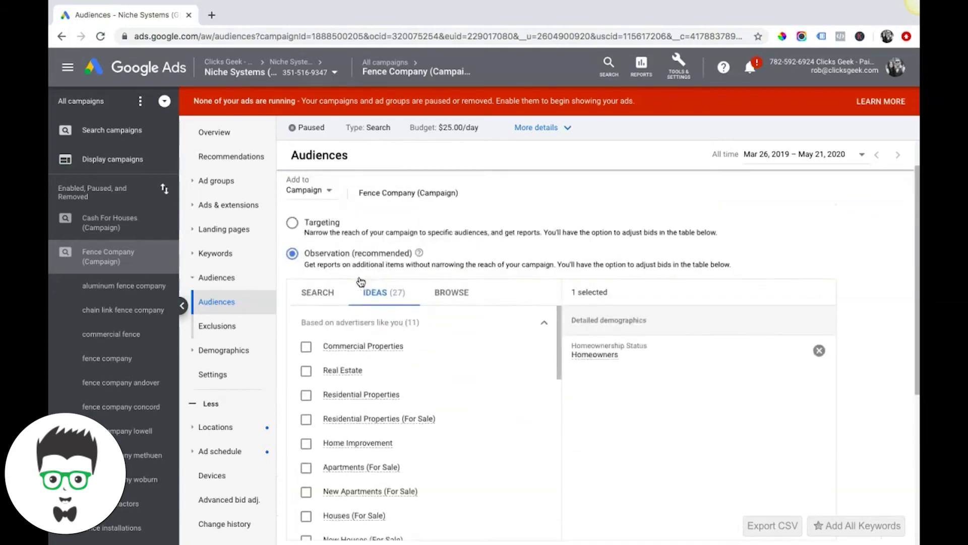
Deselect Homeowners on the Search tab and search audiences for 'fence', reviewing the 13 results.
{"action": "left_click", "coordinate": [313, 344]}
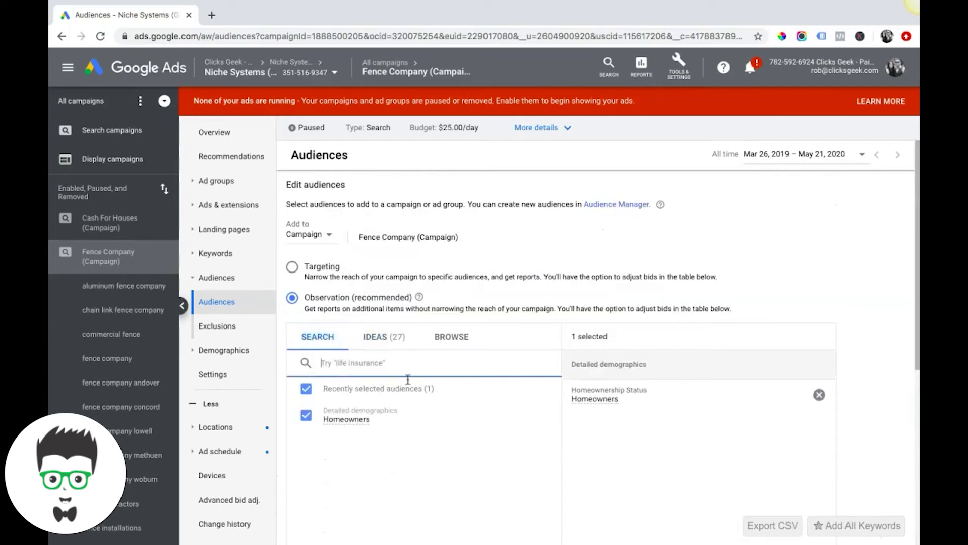
{"action": "left_click", "coordinate": [309, 387]}
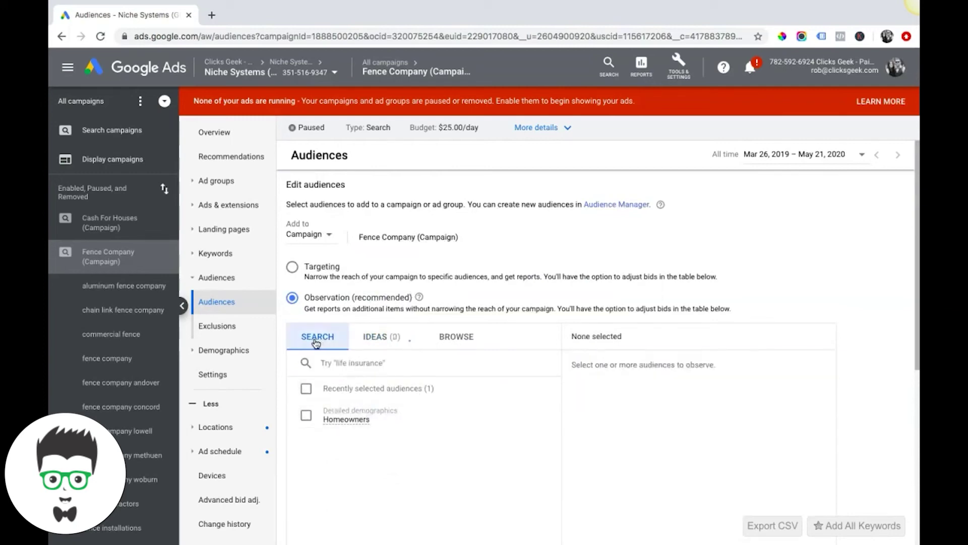
{"action": "left_click", "coordinate": [350, 370]}
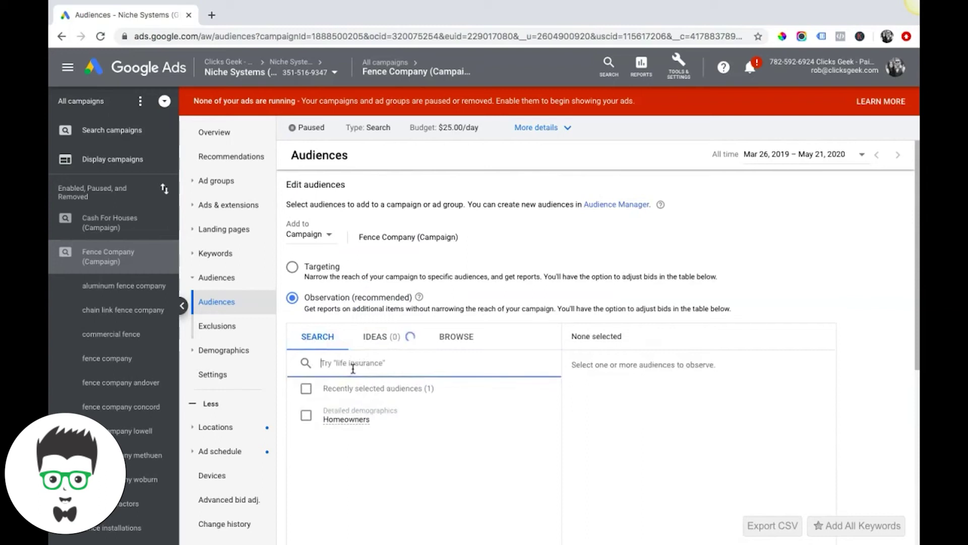
{"action": "type", "text": "fence"}
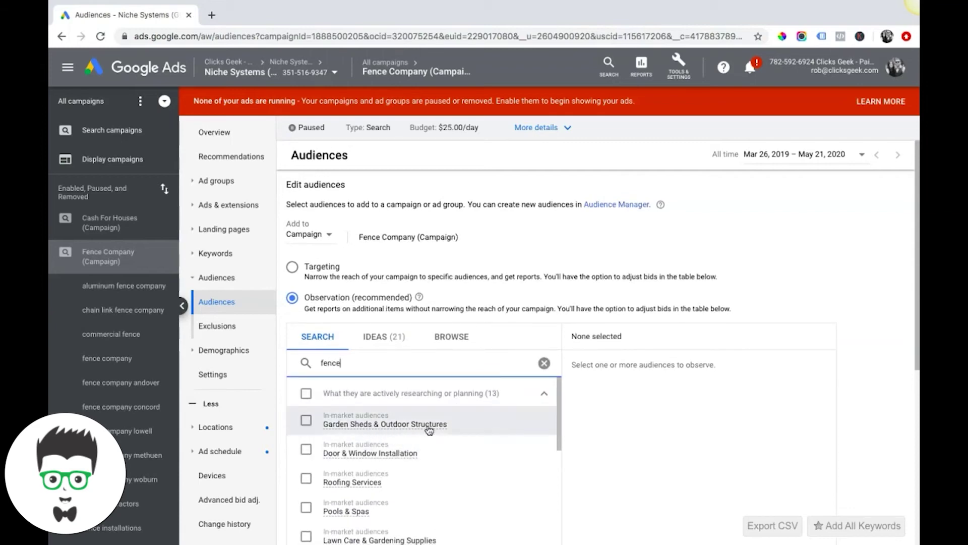
{"action": "mouse_move", "coordinate": [434, 430]}
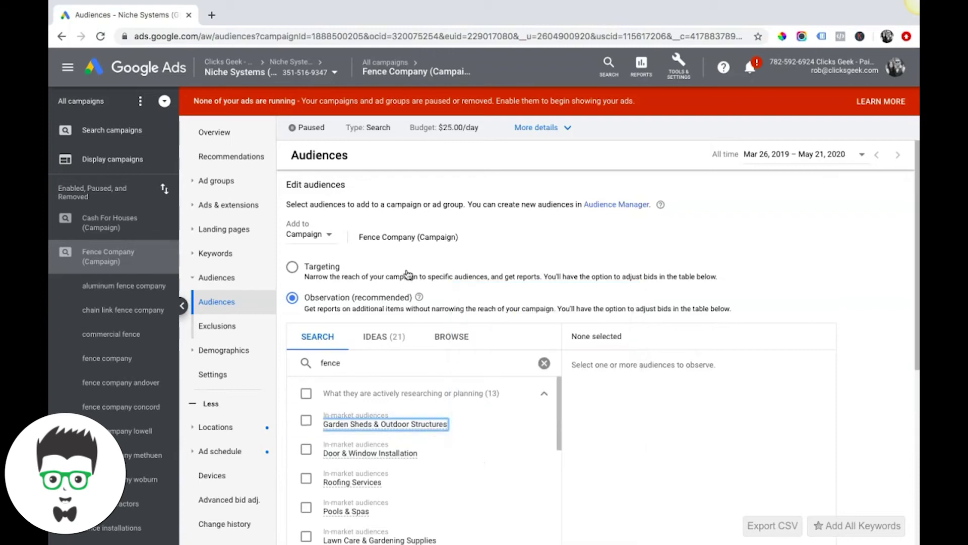
{"action": "scroll", "coordinate": [403, 328], "scroll_direction": "down", "scroll_amount": 3}
{"action": "scroll", "coordinate": [408, 276], "scroll_direction": "down", "scroll_amount": 1}
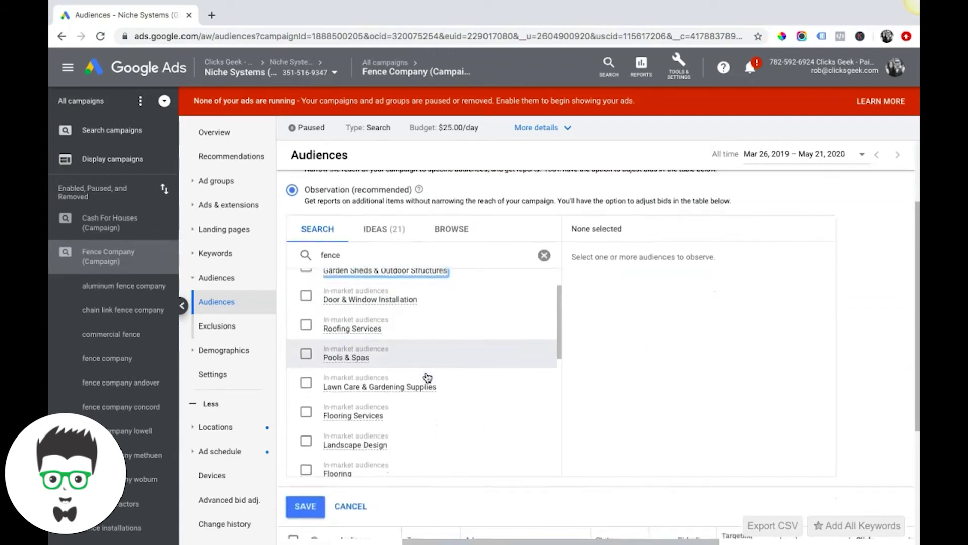
{"action": "scroll", "coordinate": [428, 378], "scroll_direction": "down", "scroll_amount": 3}
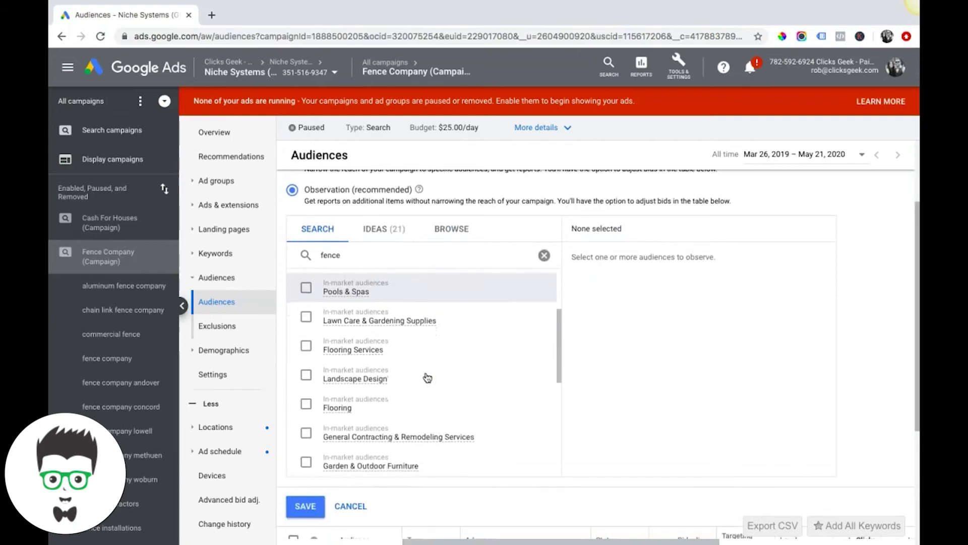
{"action": "scroll", "coordinate": [428, 378], "scroll_direction": "down", "scroll_amount": 2}
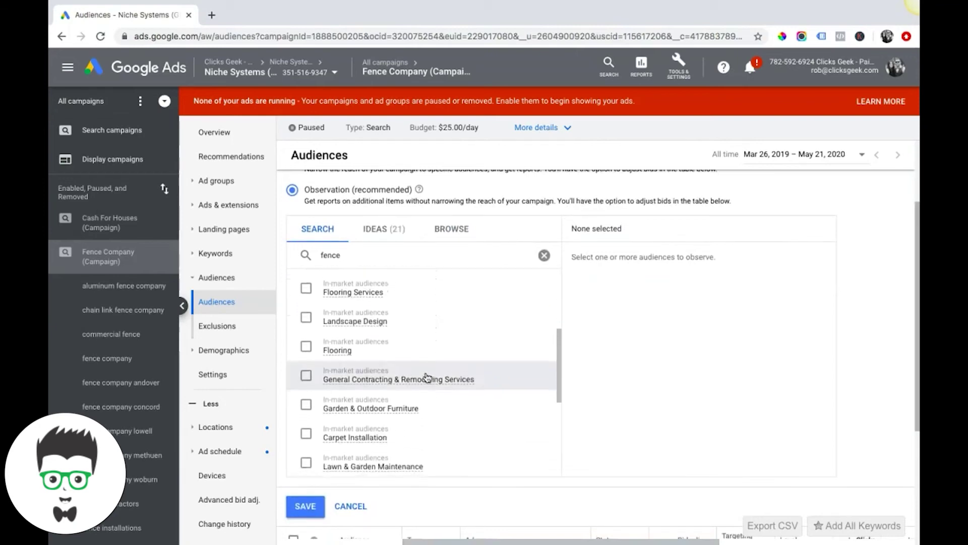
{"action": "scroll", "coordinate": [428, 378], "scroll_direction": "down", "scroll_amount": 1}
{"action": "mouse_move", "coordinate": [406, 377]}
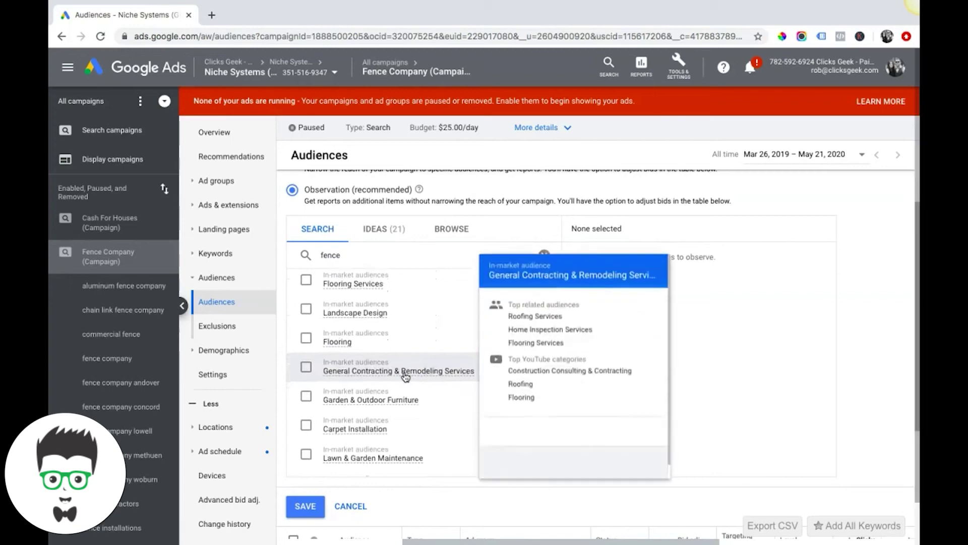
{"action": "left_click", "coordinate": [304, 371]}
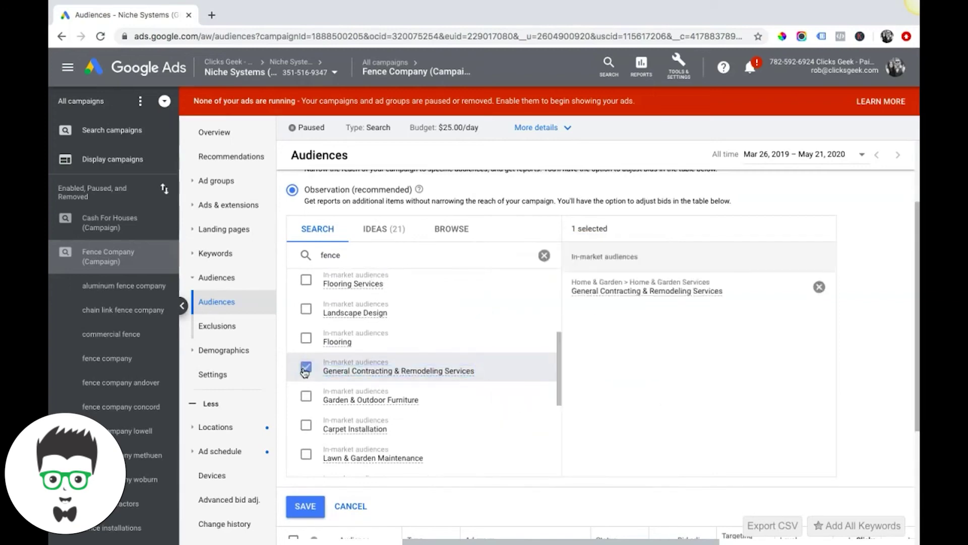
{"action": "left_click", "coordinate": [305, 371]}
{"action": "scroll", "coordinate": [434, 369], "scroll_direction": "down", "scroll_amount": 2}
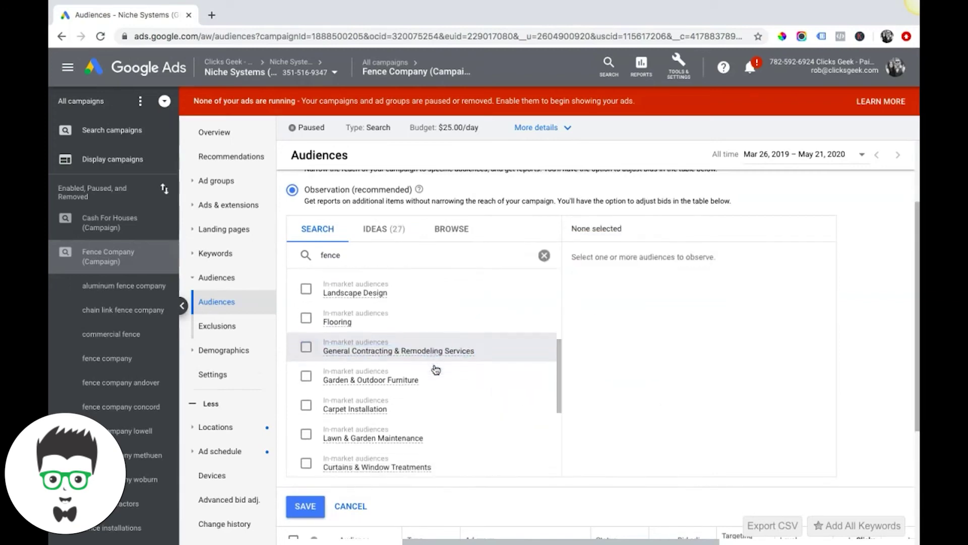
{"action": "scroll", "coordinate": [435, 370], "scroll_direction": "down", "scroll_amount": 3}
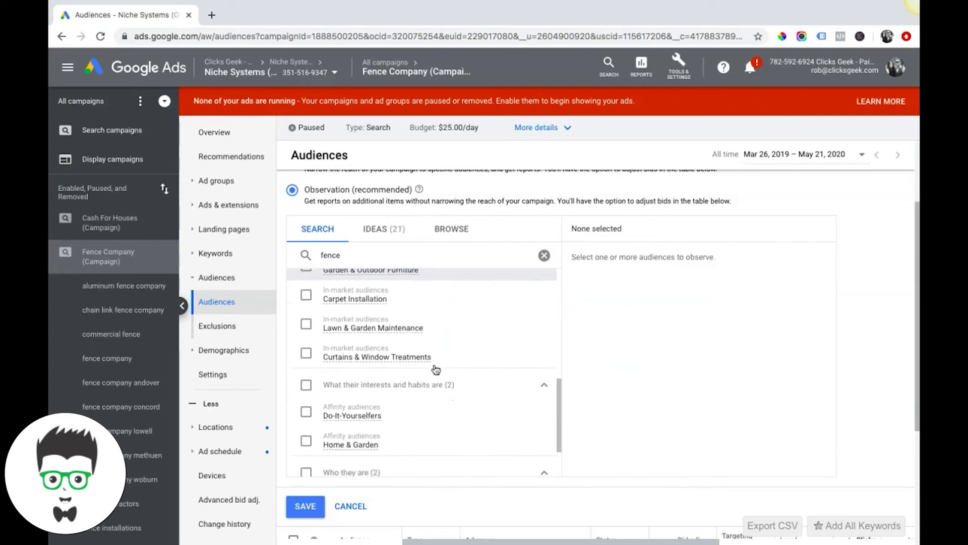
{"action": "scroll", "coordinate": [436, 370], "scroll_direction": "down", "scroll_amount": 2}
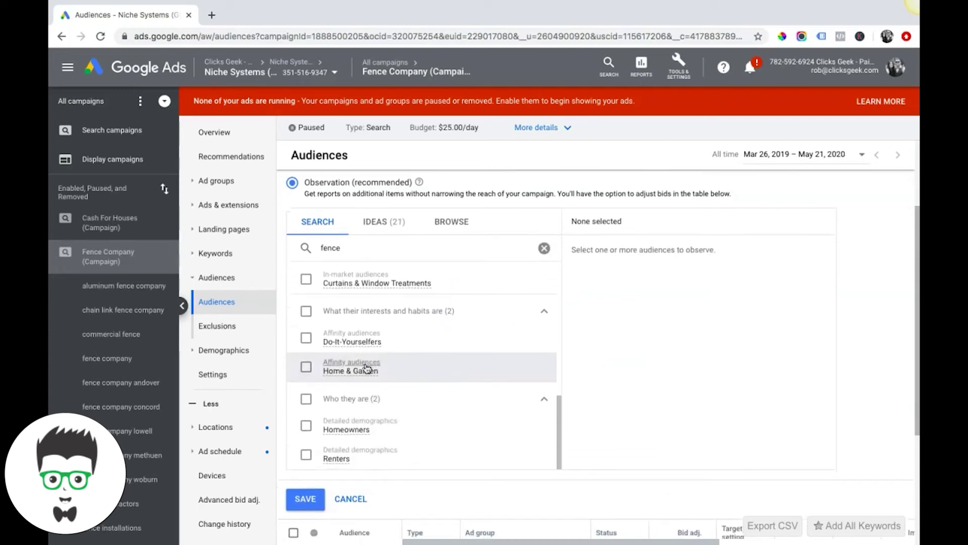
{"action": "scroll", "coordinate": [419, 426], "scroll_direction": "down", "scroll_amount": 2}
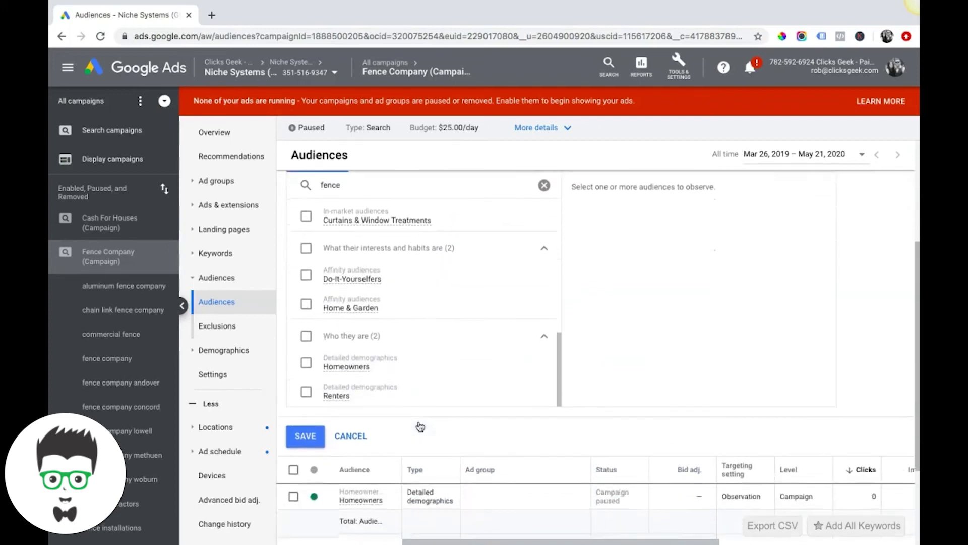
{"action": "scroll", "coordinate": [419, 375], "scroll_direction": "up", "scroll_amount": 10}
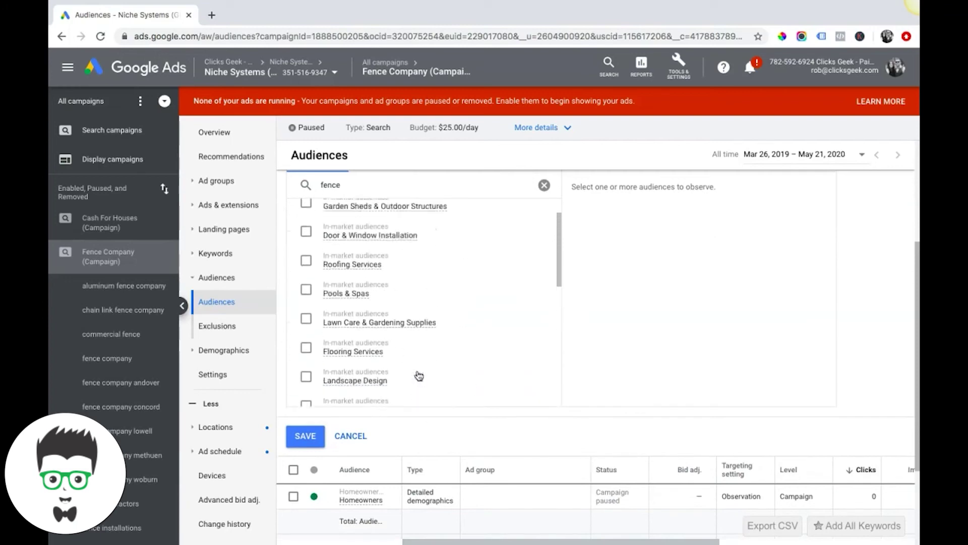
{"action": "scroll", "coordinate": [419, 376], "scroll_direction": "up", "scroll_amount": 2}
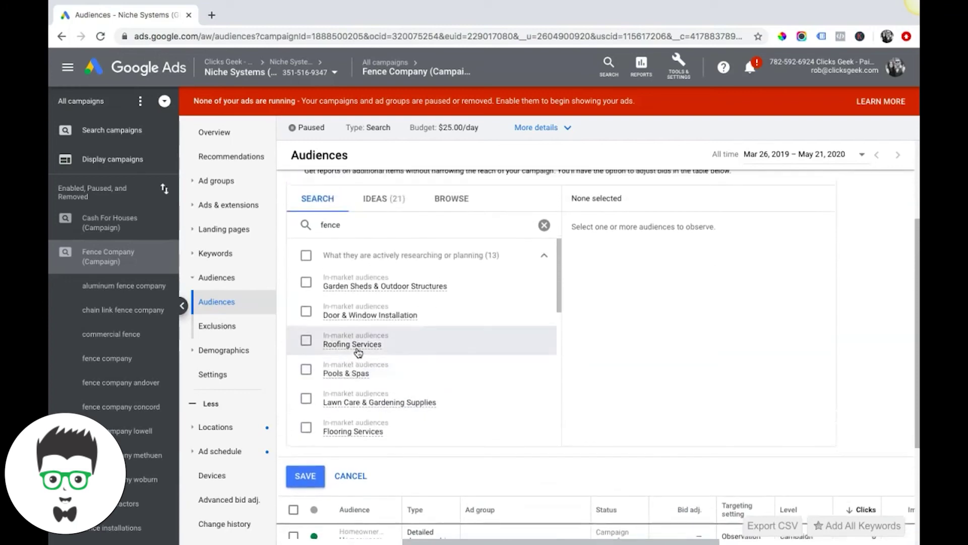
{"action": "mouse_move", "coordinate": [358, 352]}
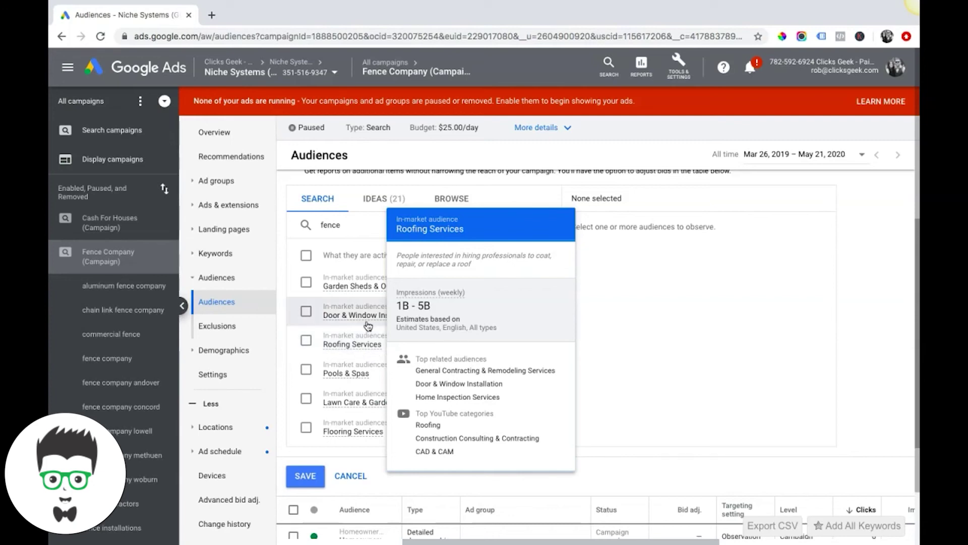
{"action": "left_click", "coordinate": [305, 341]}
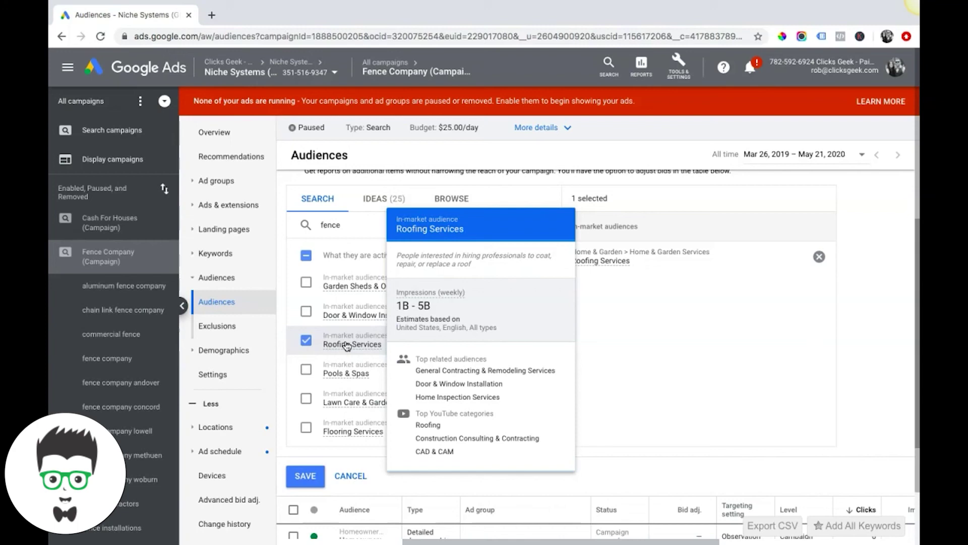
{"action": "left_click", "coordinate": [306, 341]}
Collapse the 'actively researching or planning', 'Who they are' and 'interests and habits' fence groups, then view Browse.
{"action": "scroll", "coordinate": [405, 343], "scroll_direction": "up", "scroll_amount": 2}
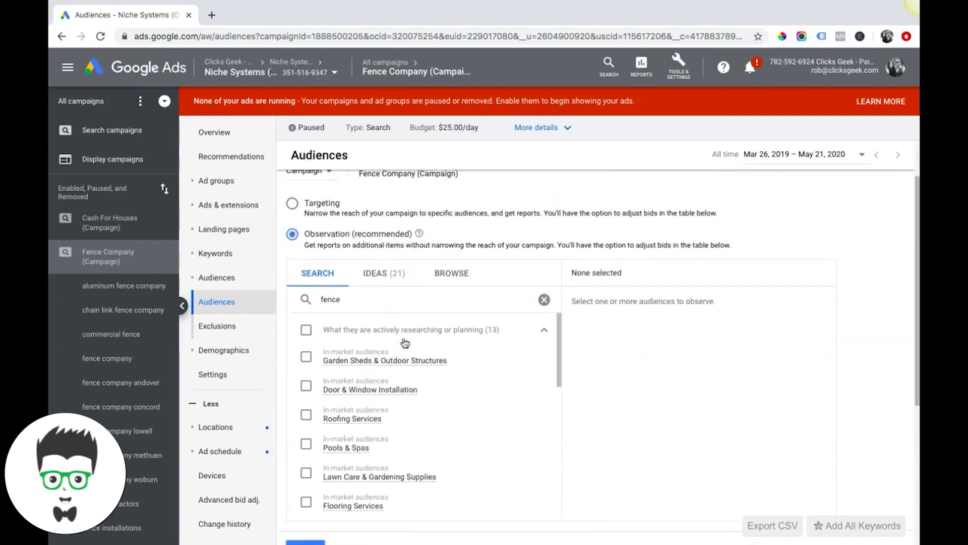
{"action": "left_click", "coordinate": [546, 333]}
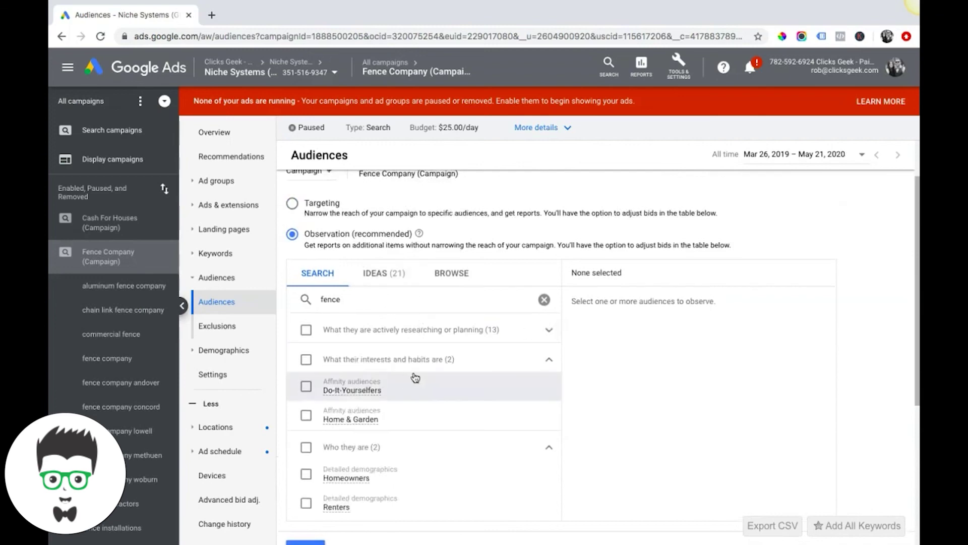
{"action": "scroll", "coordinate": [420, 379], "scroll_direction": "down", "scroll_amount": 1}
{"action": "scroll", "coordinate": [421, 380], "scroll_direction": "down", "scroll_amount": 2}
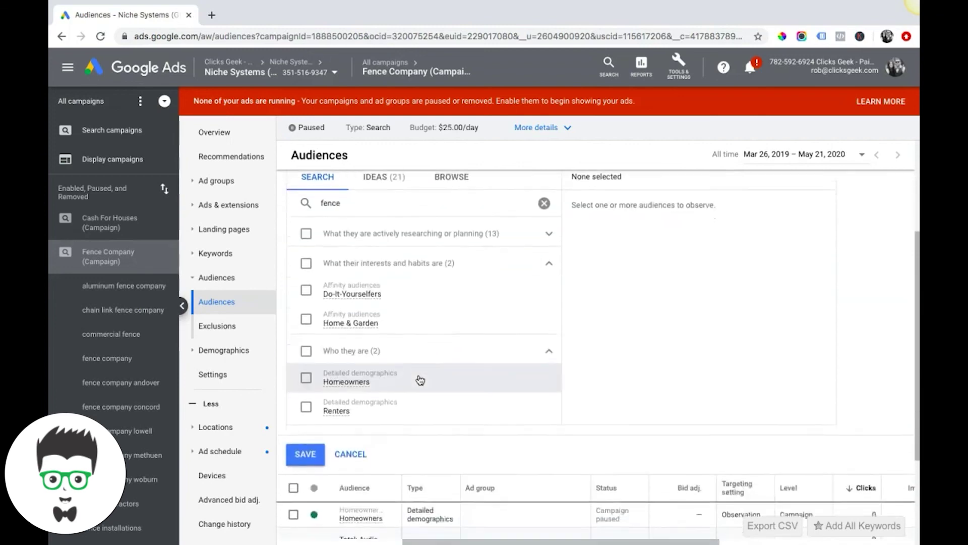
{"action": "left_click", "coordinate": [551, 352]}
{"action": "scroll", "coordinate": [403, 341], "scroll_direction": "up", "scroll_amount": 2}
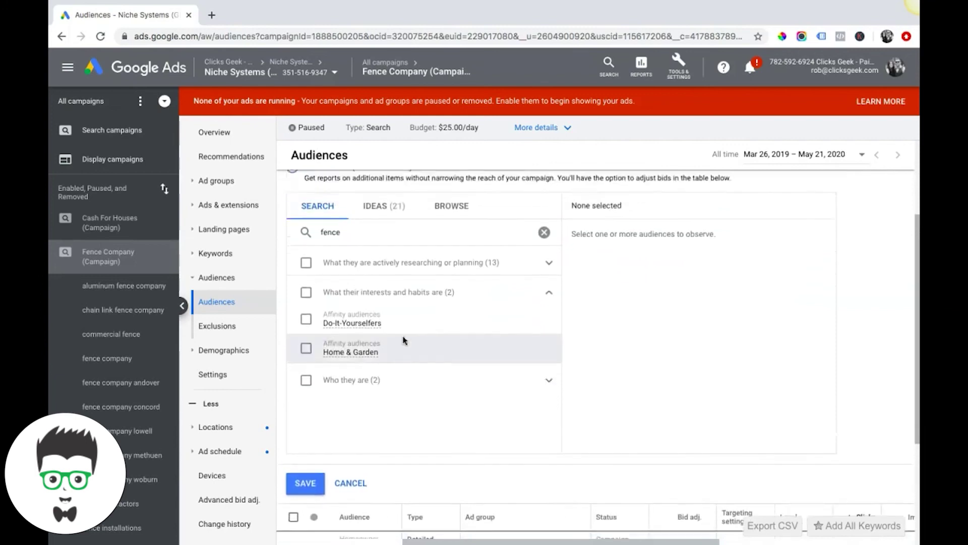
{"action": "left_click", "coordinate": [549, 345]}
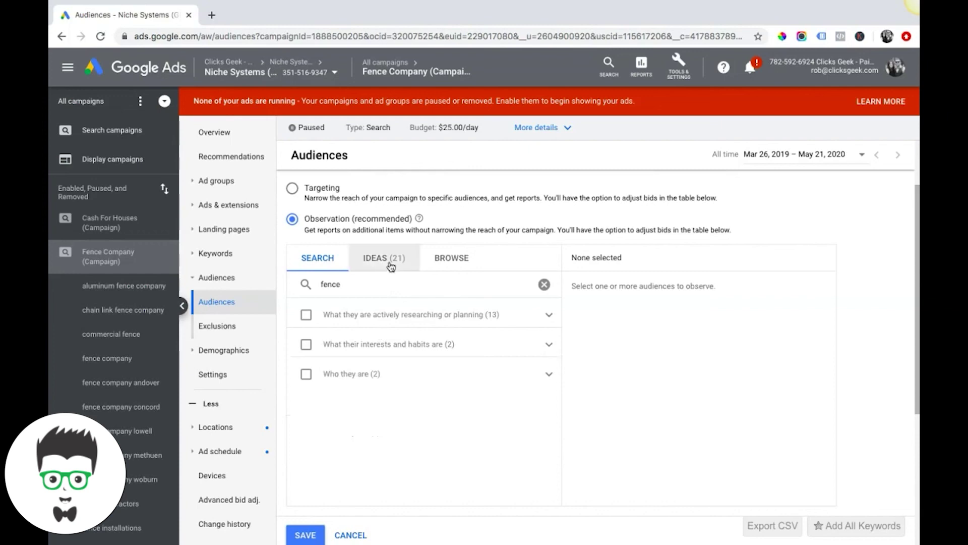
{"action": "left_click", "coordinate": [452, 259]}
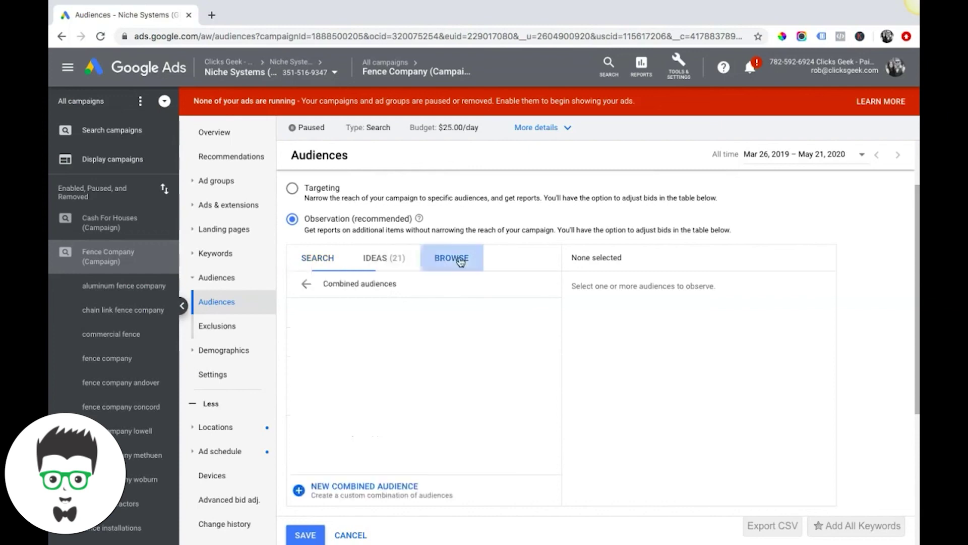
Replace the 'fence' audience search with 'roof' and review the 14 in-market matches like Roofing Services.
{"action": "left_click", "coordinate": [316, 260]}
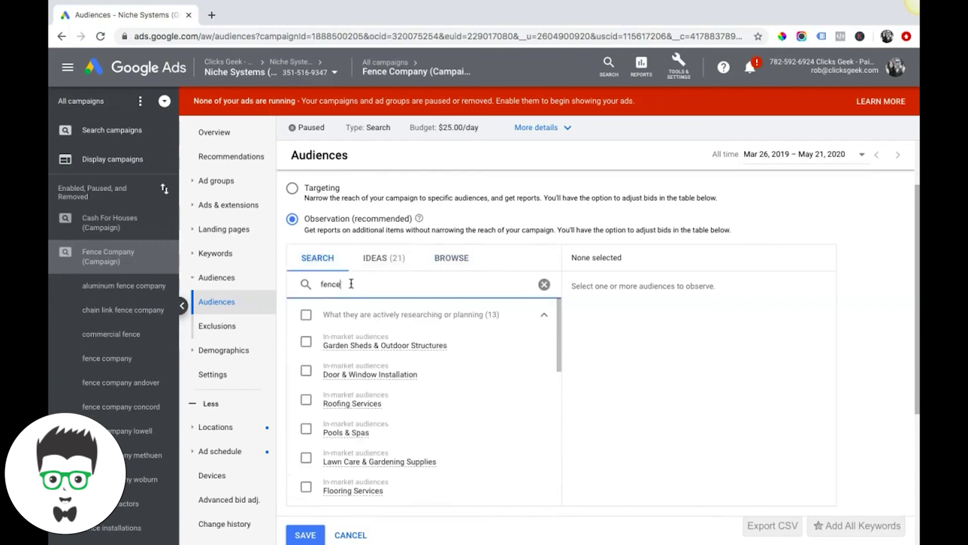
{"action": "left_click_drag", "start_coordinate": [351, 284], "coordinate": [310, 283]}
{"action": "key", "text": "BackSpace"}
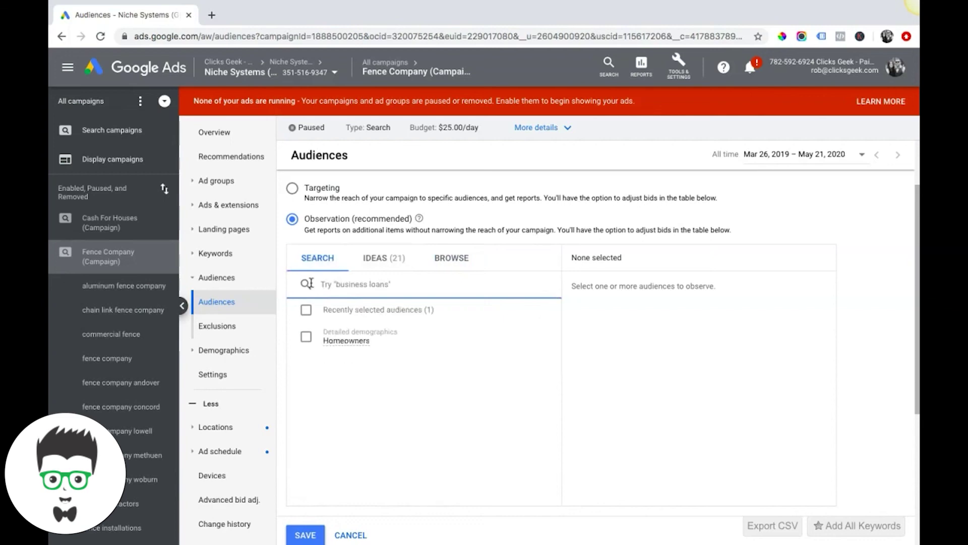
{"action": "type", "text": "roof"}
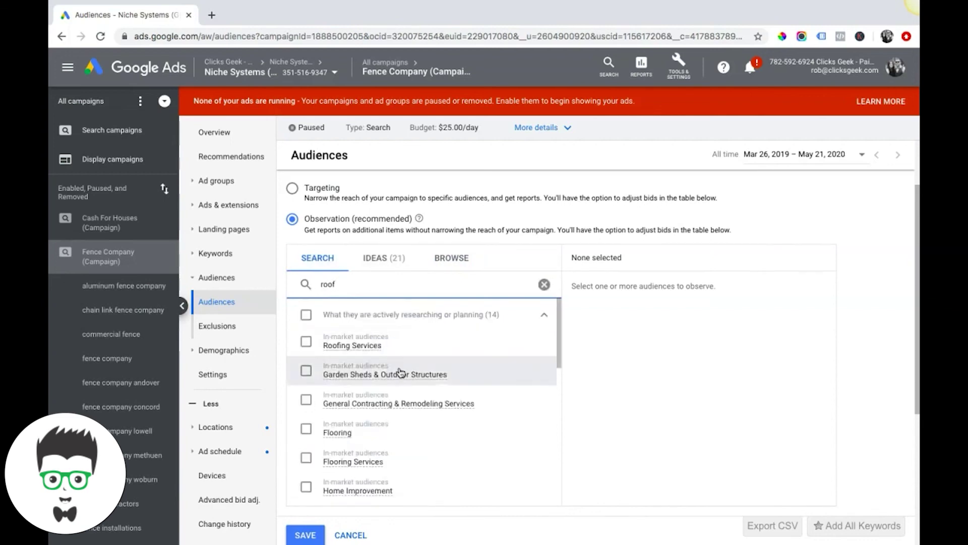
{"action": "scroll", "coordinate": [423, 403], "scroll_direction": "down", "scroll_amount": 1}
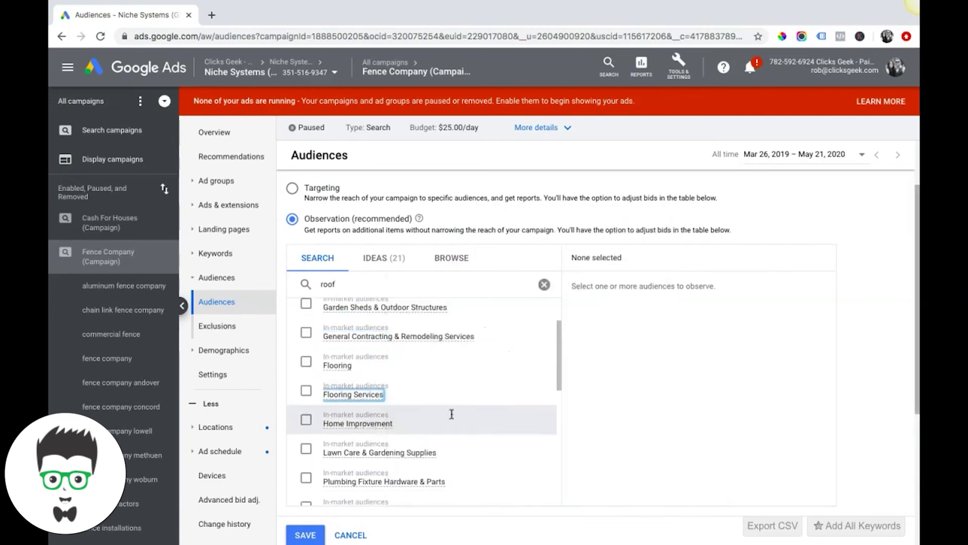
{"action": "mouse_move", "coordinate": [452, 414]}
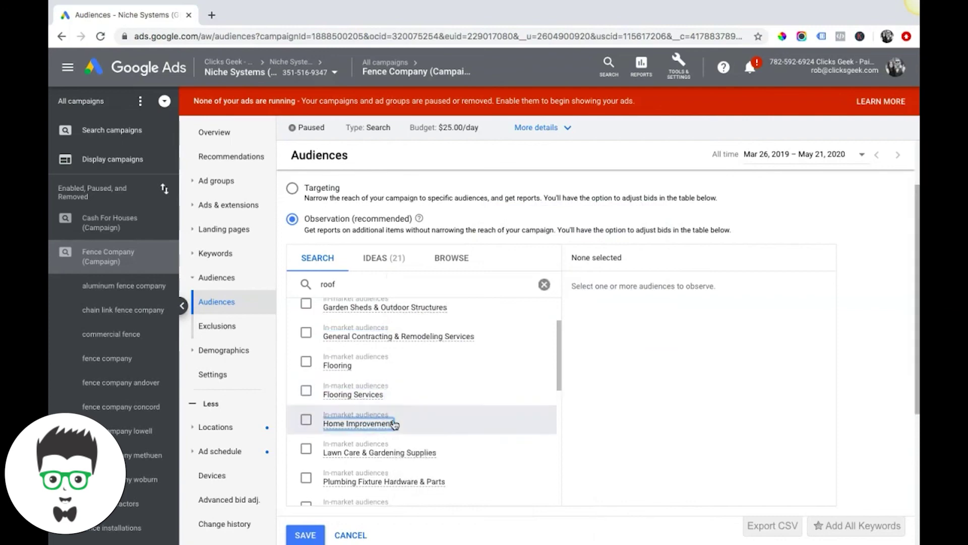
{"action": "scroll", "coordinate": [411, 399], "scroll_direction": "down", "scroll_amount": 3}
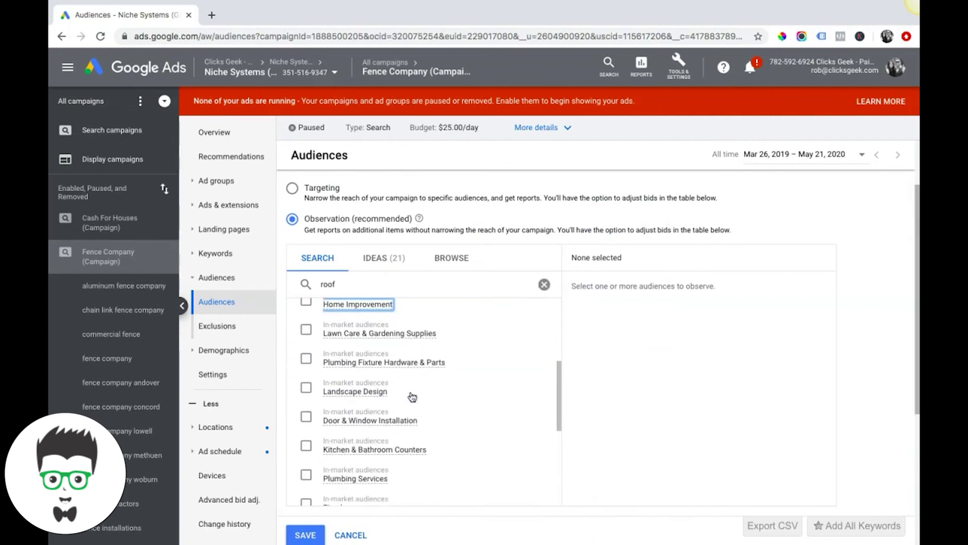
{"action": "scroll", "coordinate": [411, 396], "scroll_direction": "down", "scroll_amount": 3}
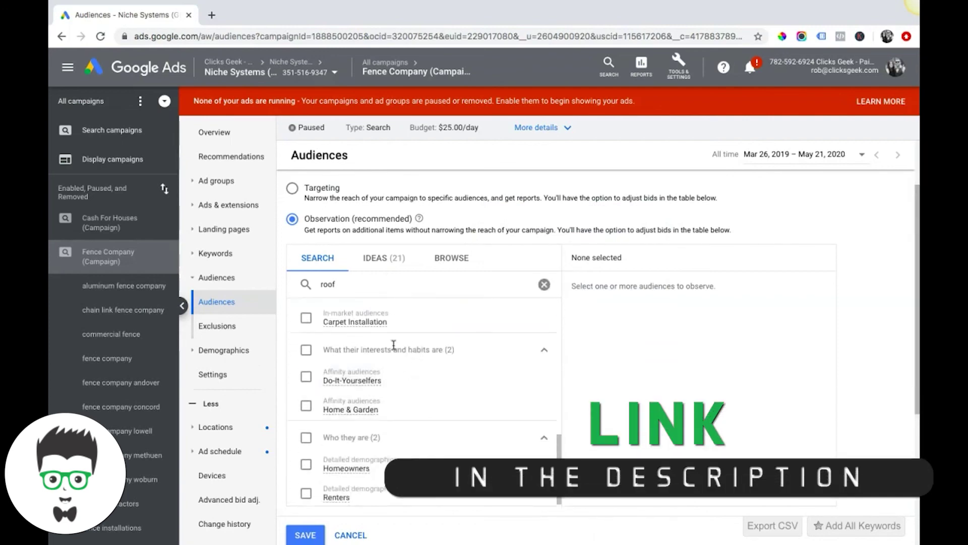
{"action": "scroll", "coordinate": [411, 395], "scroll_direction": "up", "scroll_amount": 3}
{"action": "scroll", "coordinate": [393, 346], "scroll_direction": "up", "scroll_amount": 5}
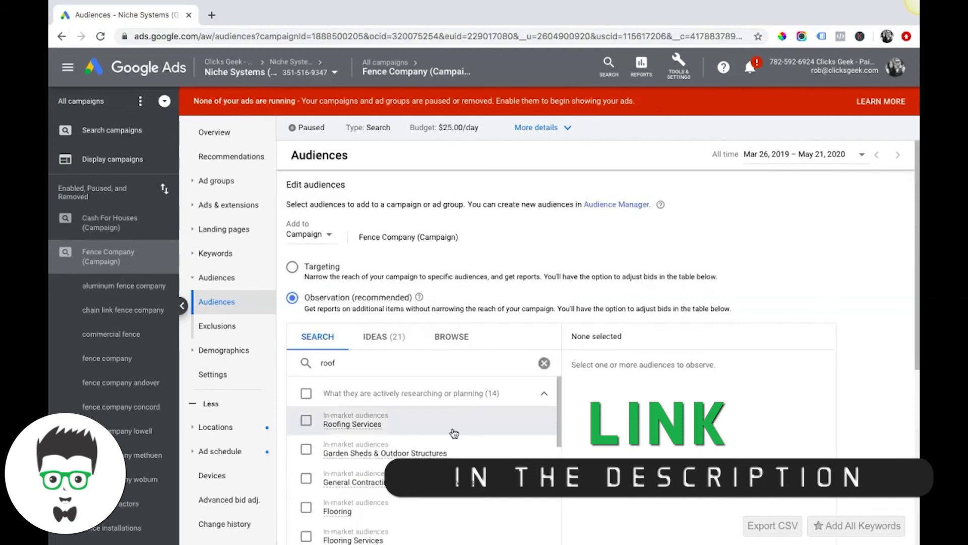